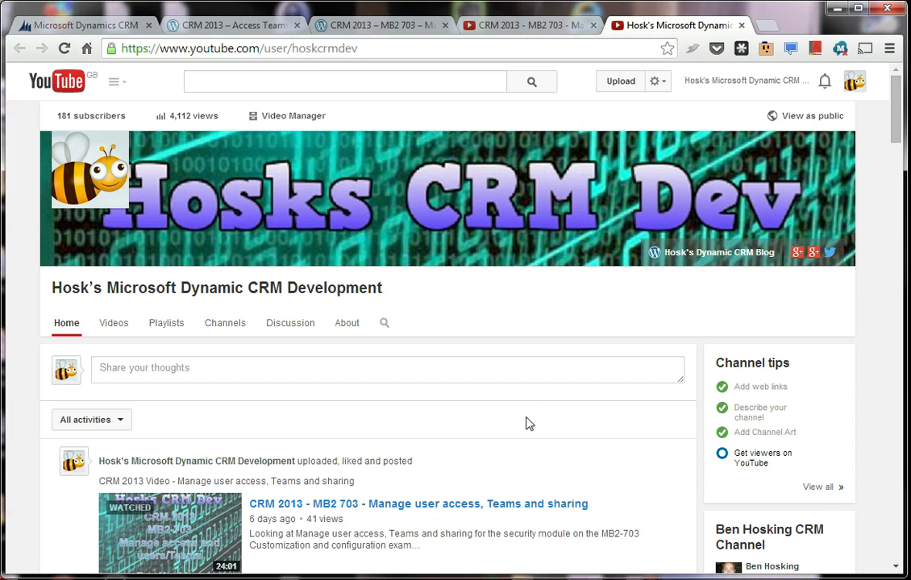
- Look through the Hosk's Microsoft Dynamic CRM Development channel and its MB2 703 video page on managing user access, teams and sharing
scroll(528, 423, down, 1)
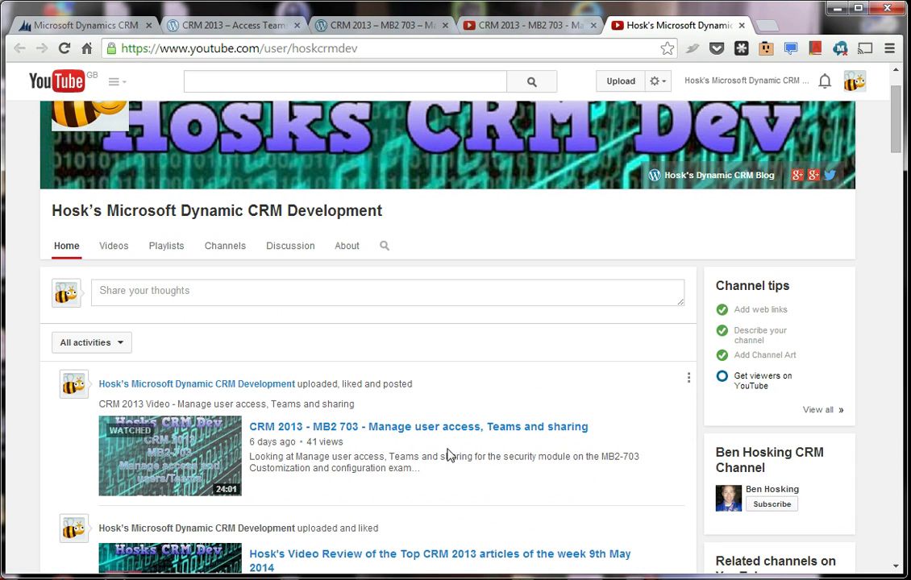
click(493, 24)
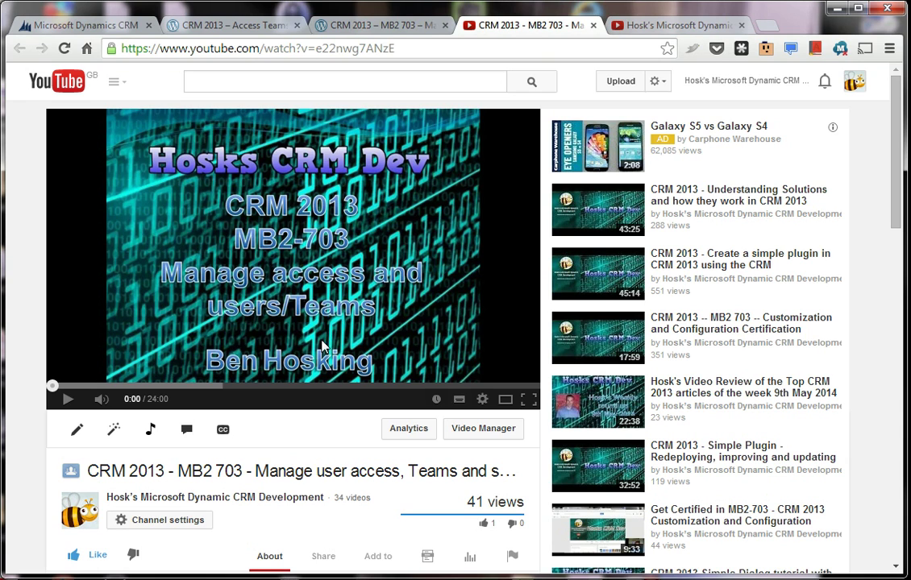
scroll(300, 366, down, 1)
scroll(299, 367, down, 1)
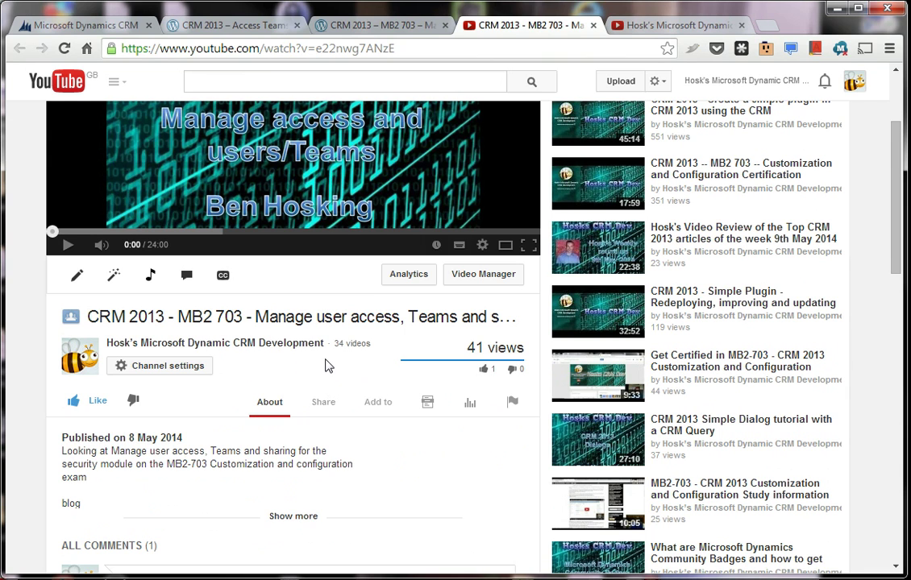
scroll(290, 331, up, 2)
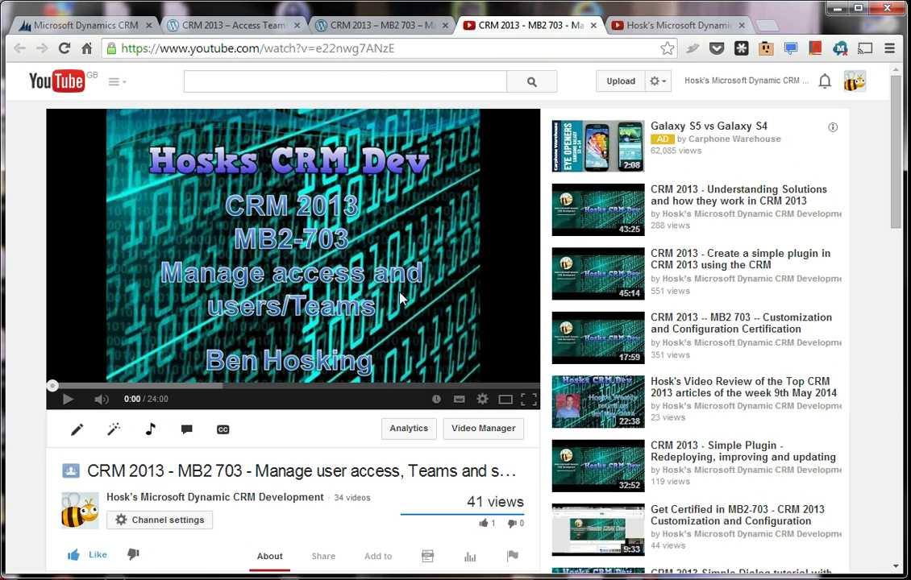
click(644, 25)
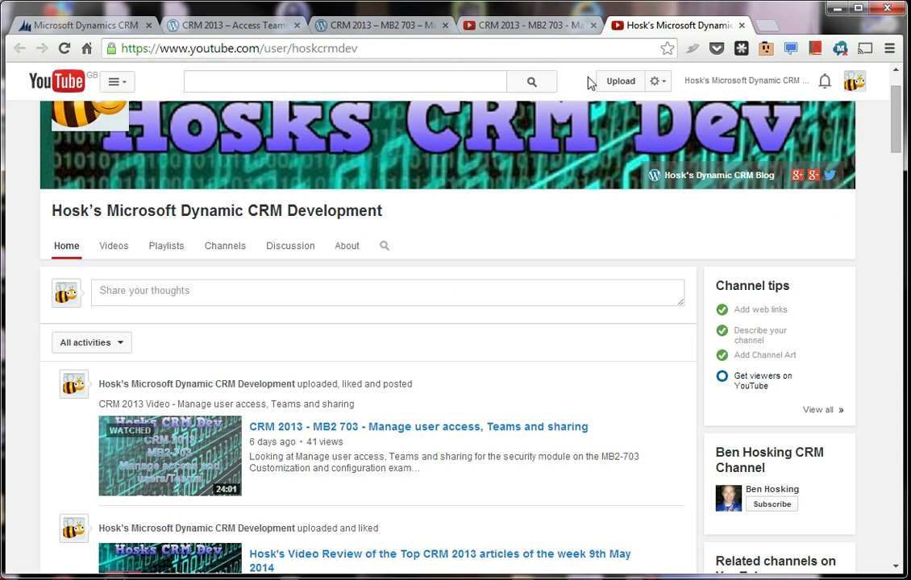
- Switch to Microsoft Dynamics CRM and open the unmanaged HoskSolution from the solutions list, with its window moved fully into view
click(95, 27)
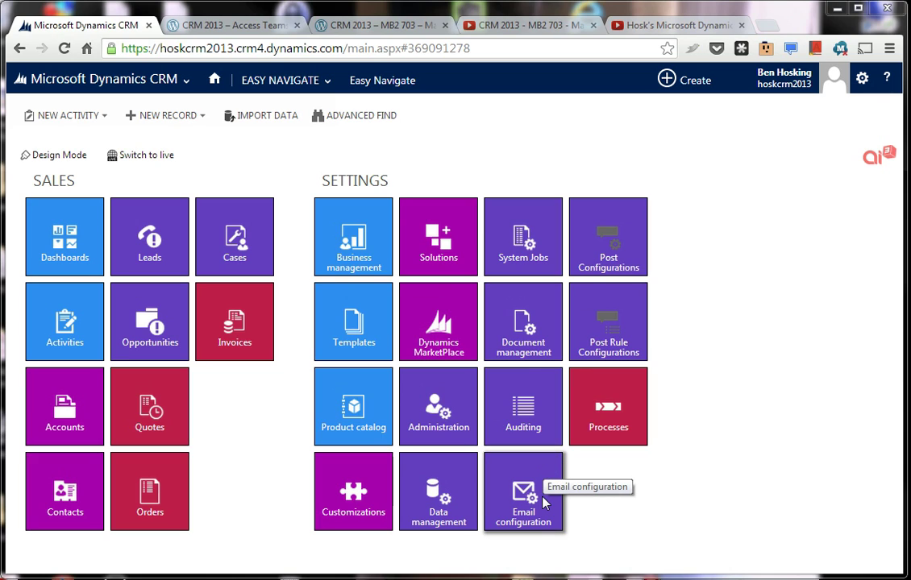
click(439, 244)
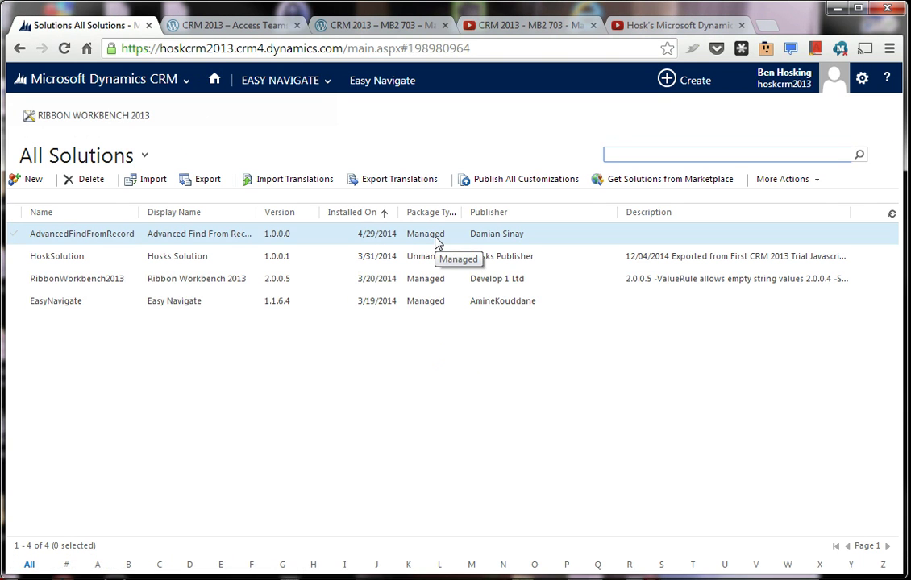
click(126, 255)
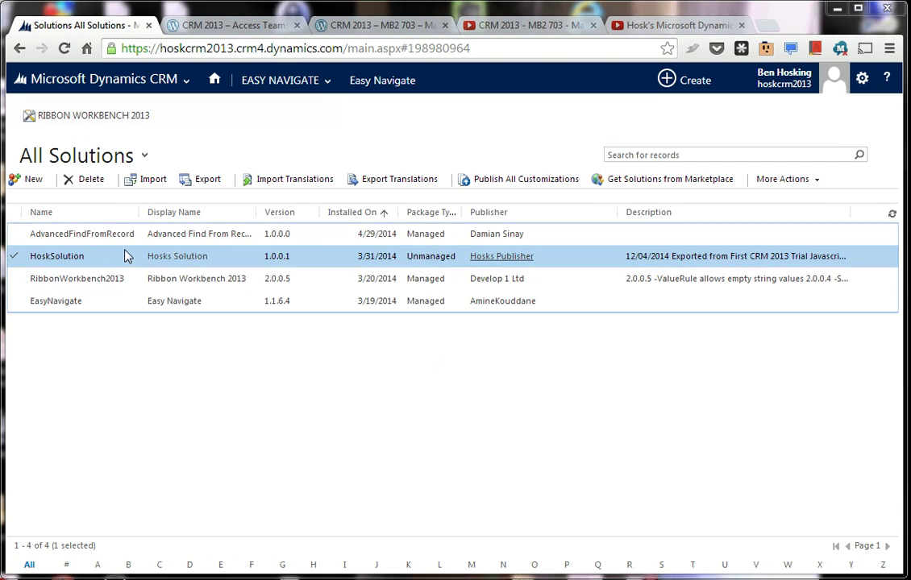
double_click(126, 255)
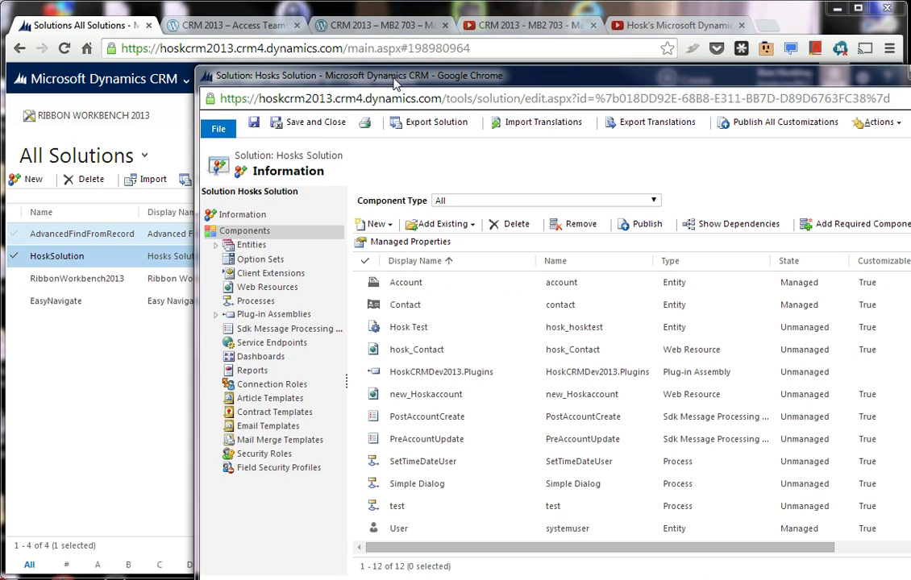
drag(395, 84, 208, 31)
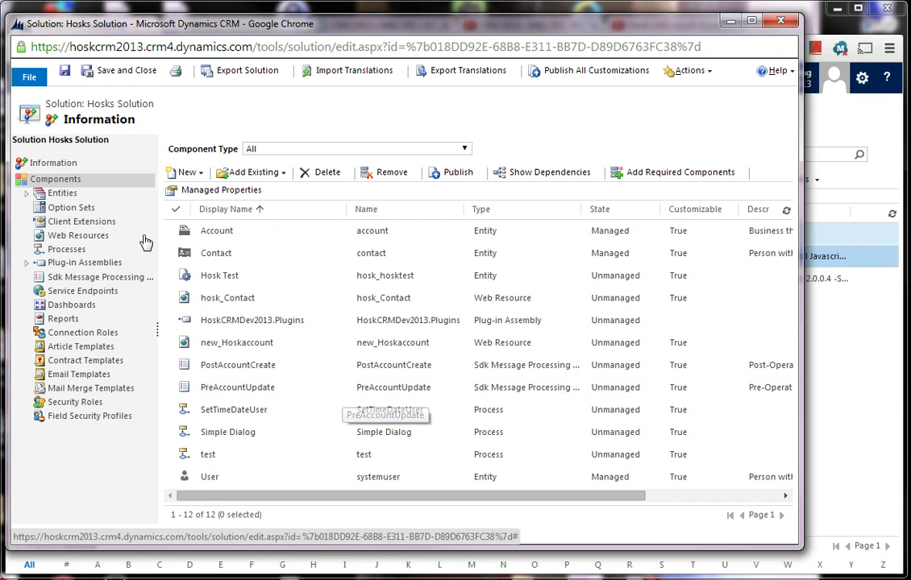
- Open the Contact entity within the solution's entities and expand its components
click(63, 194)
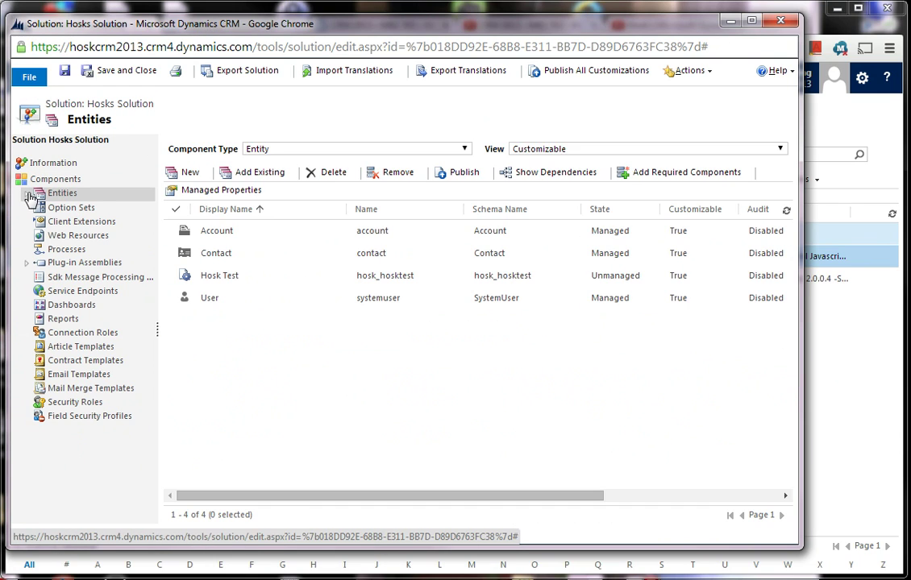
click(74, 222)
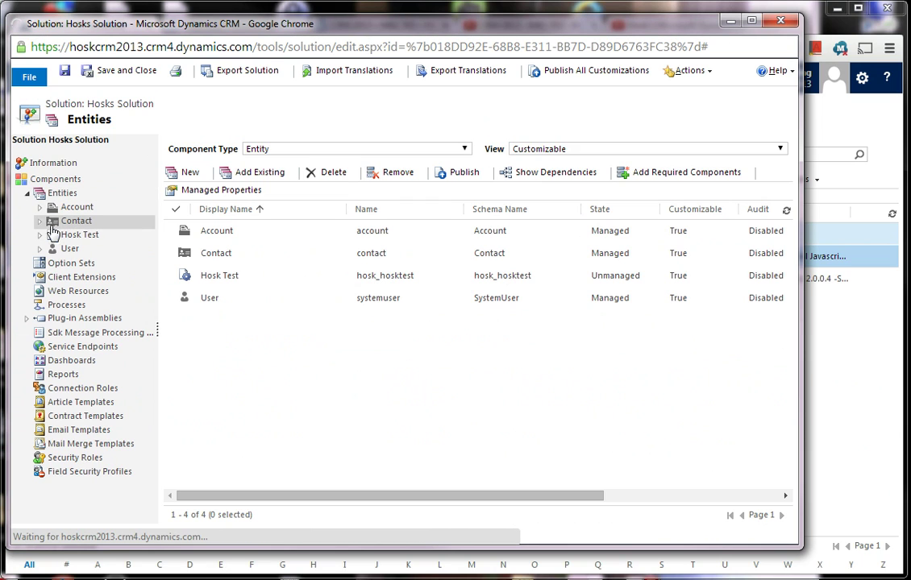
click(40, 223)
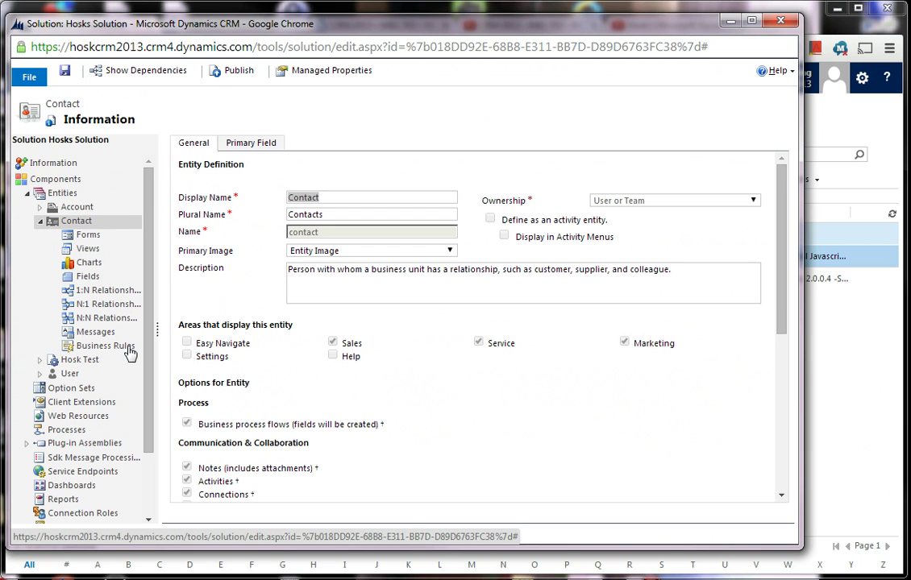
- Enable Access Teams in the Contact entity's communication and collaboration options and save the entity
scroll(330, 346, down, 1)
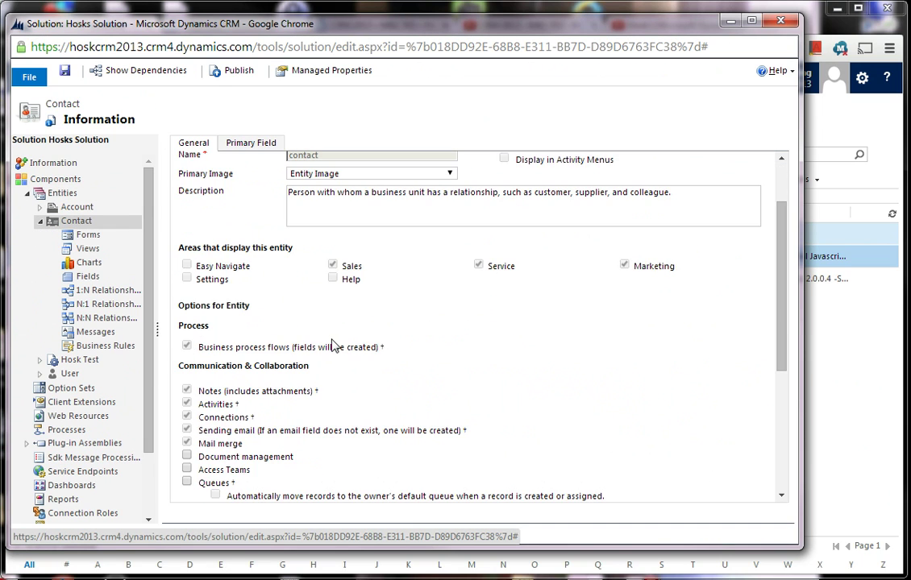
scroll(336, 346, up, 1)
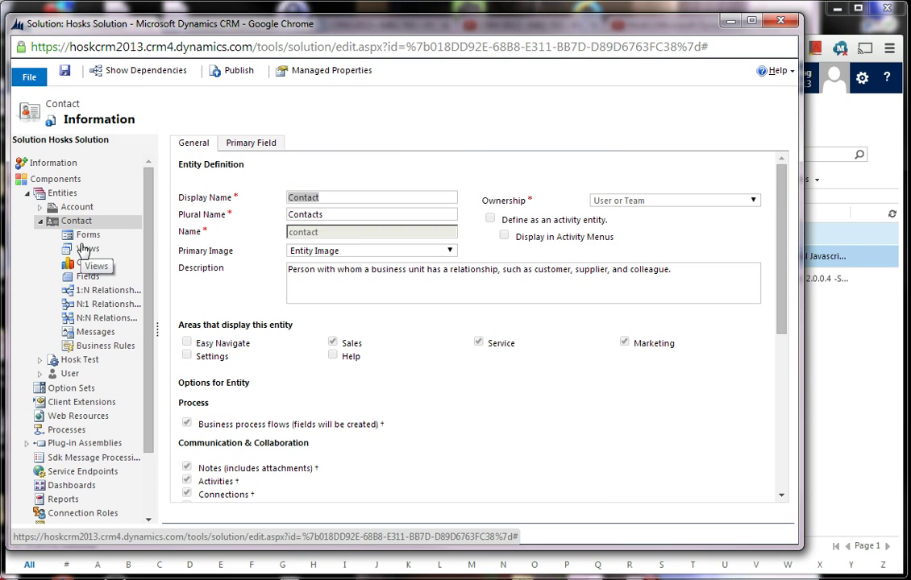
scroll(242, 387, down, 2)
scroll(234, 382, down, 1)
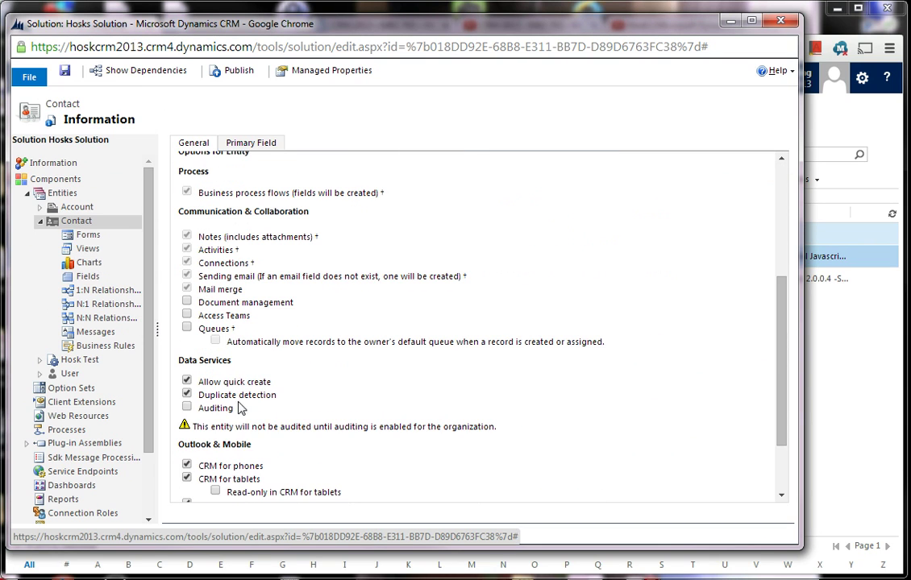
click(186, 315)
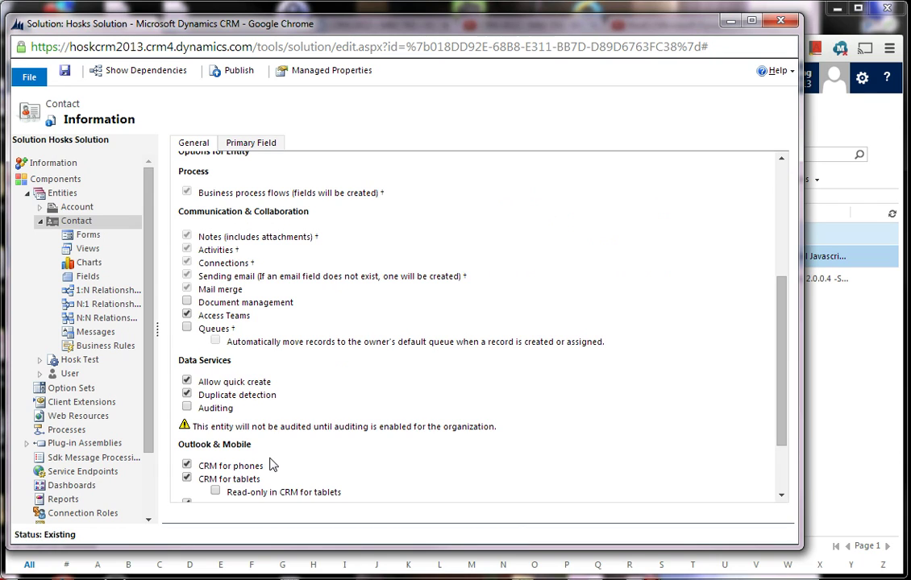
click(66, 71)
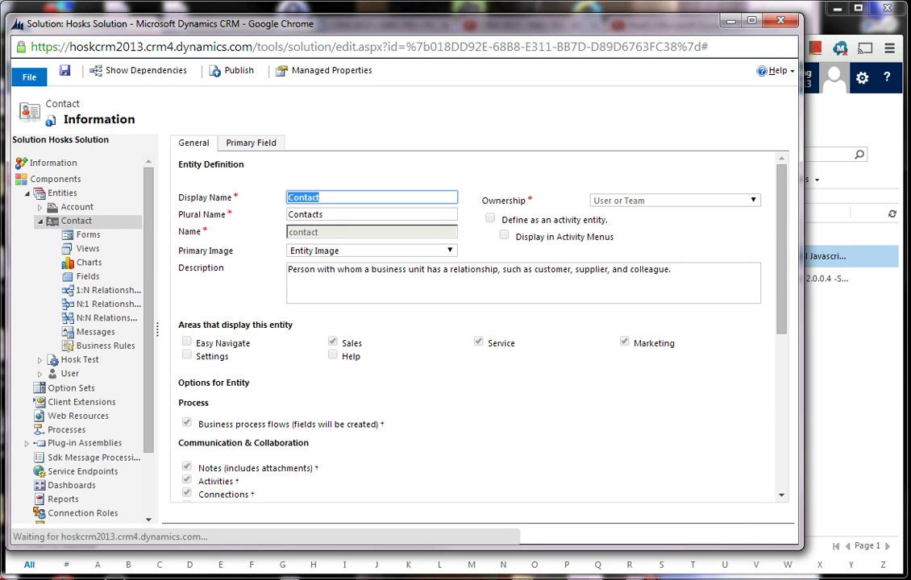
- Check the saved Contact entity options, publish the entity and close the solution window
scroll(451, 426, down, 4)
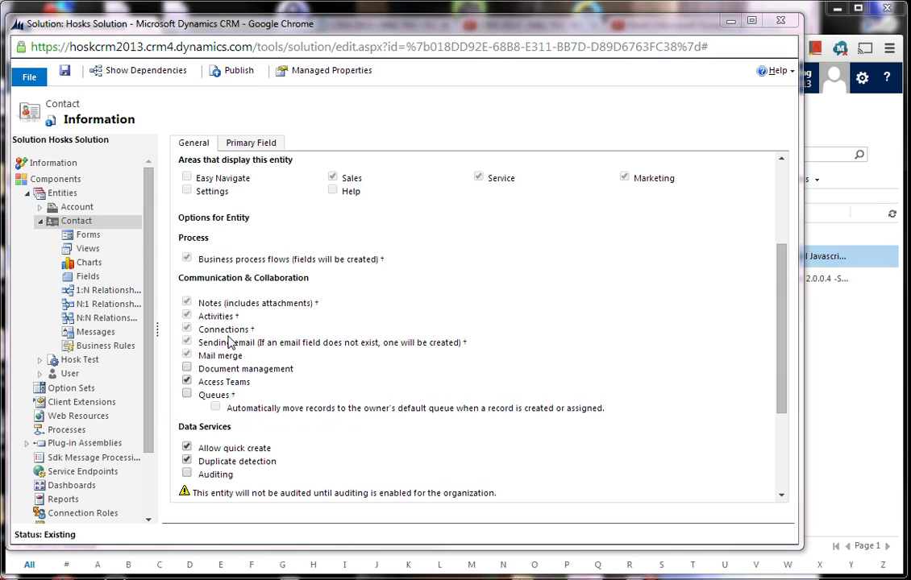
scroll(770, 363, down, 3)
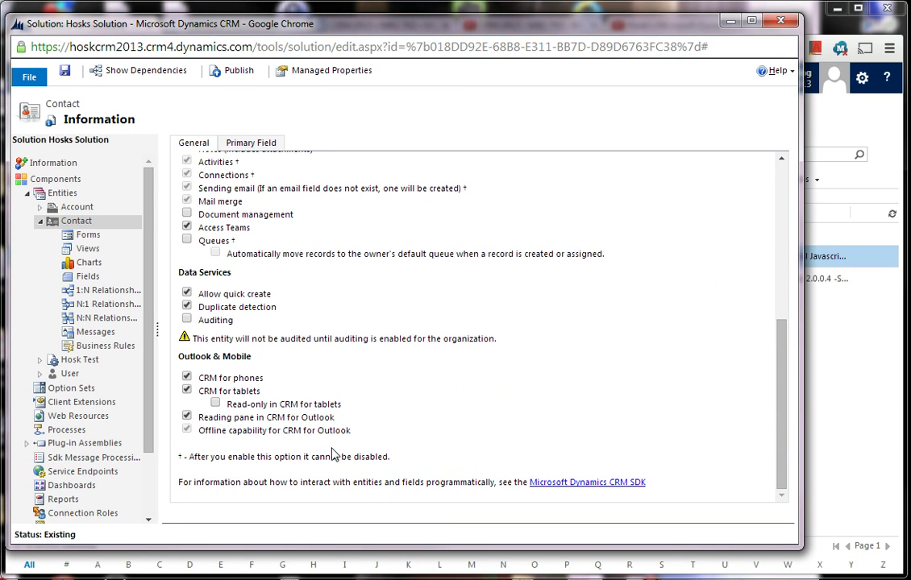
scroll(284, 379, up, 3)
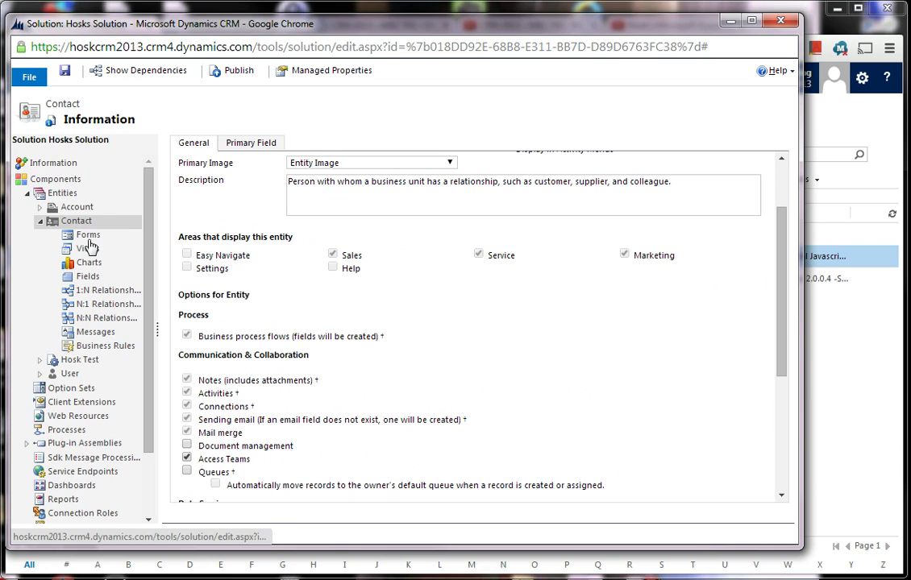
click(239, 72)
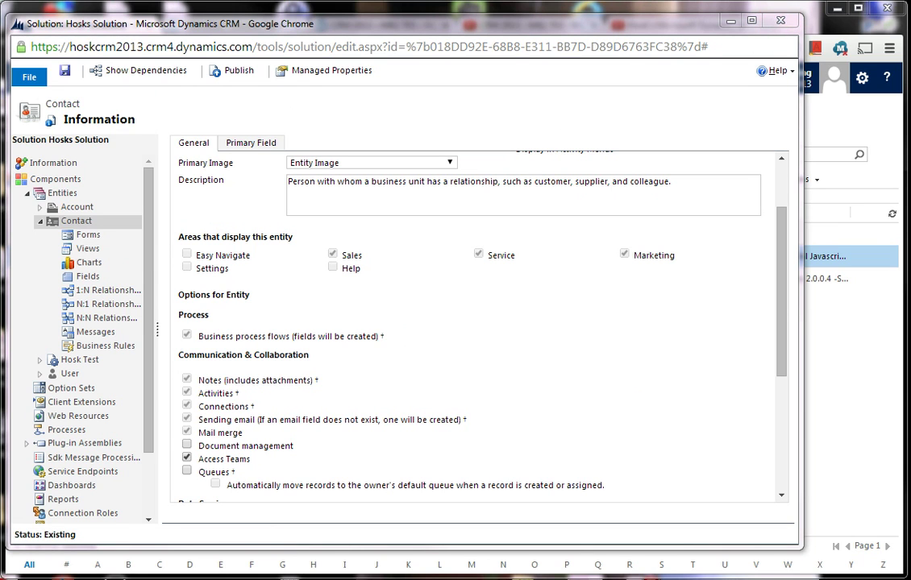
click(780, 20)
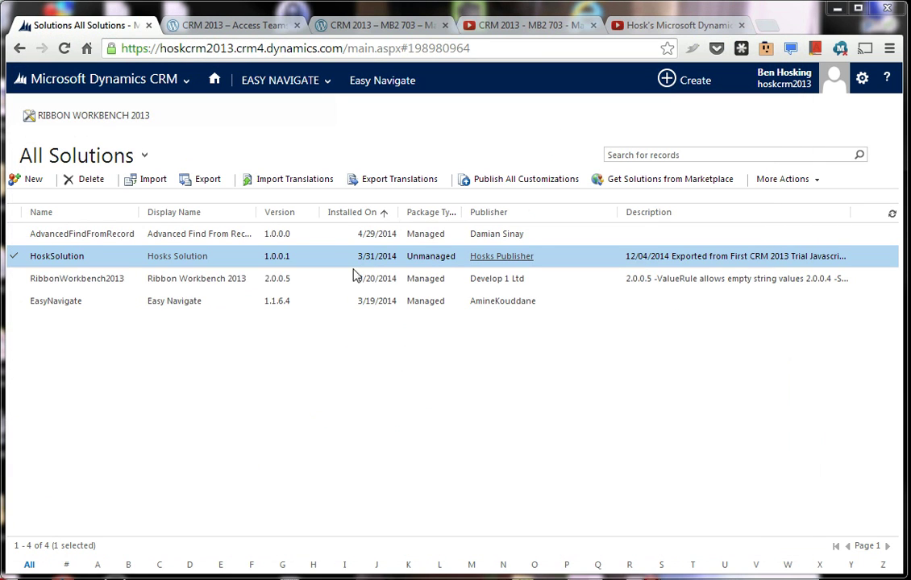
- Go to the Administration area of Settings and open the list of access team templates
click(186, 81)
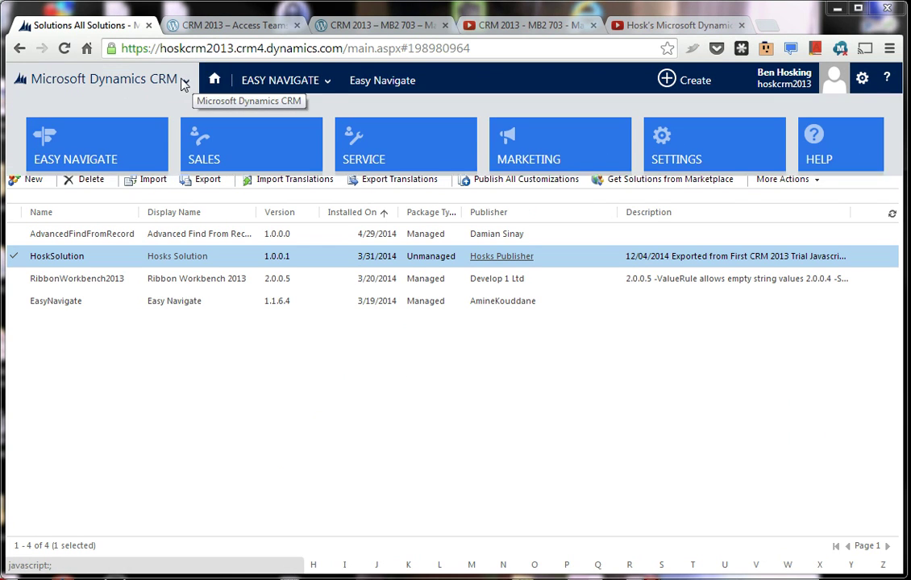
mouse_move(194, 84)
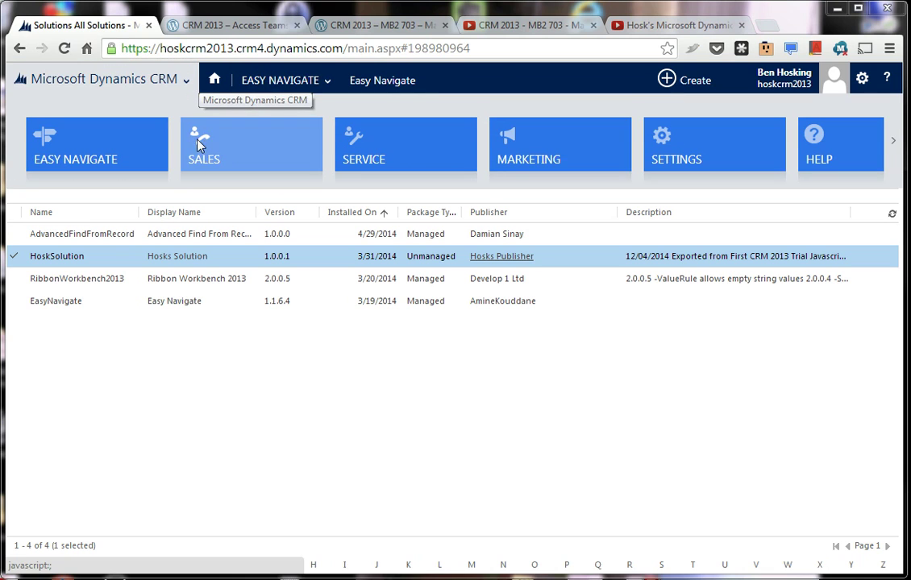
click(679, 159)
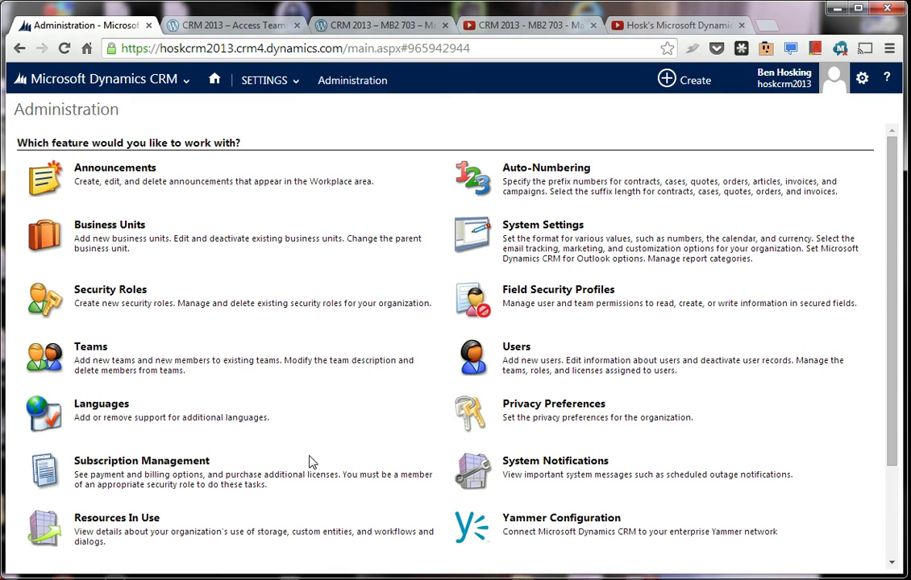
scroll(266, 467, down, 2)
click(164, 461)
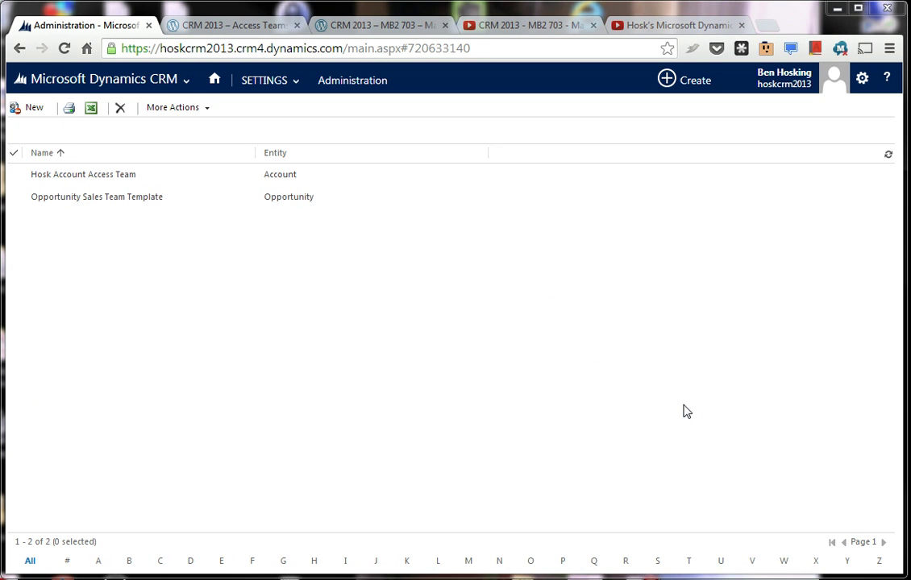
- Start a new team template for the Contact entity, name it Contact Read Only and grant it the Read access right
click(34, 108)
drag(341, 87, 126, 75)
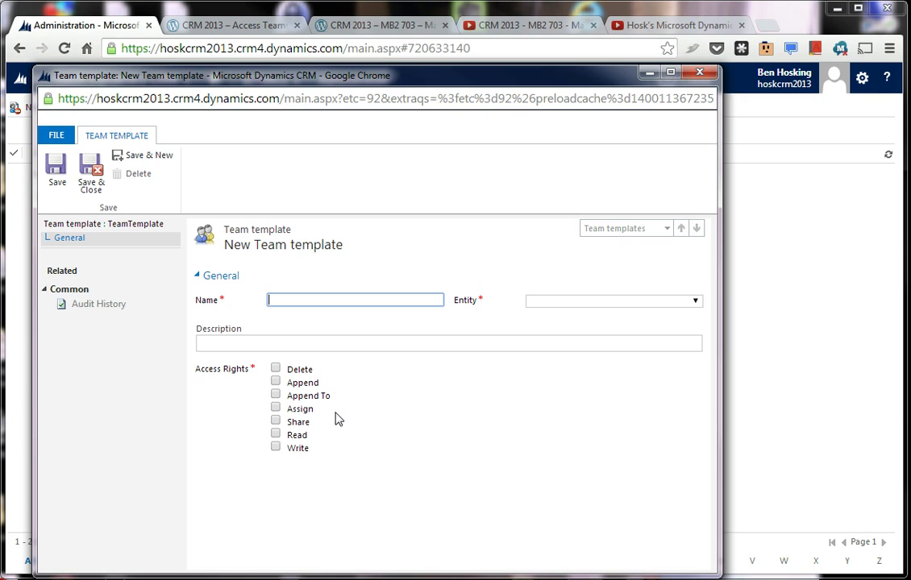
click(626, 307)
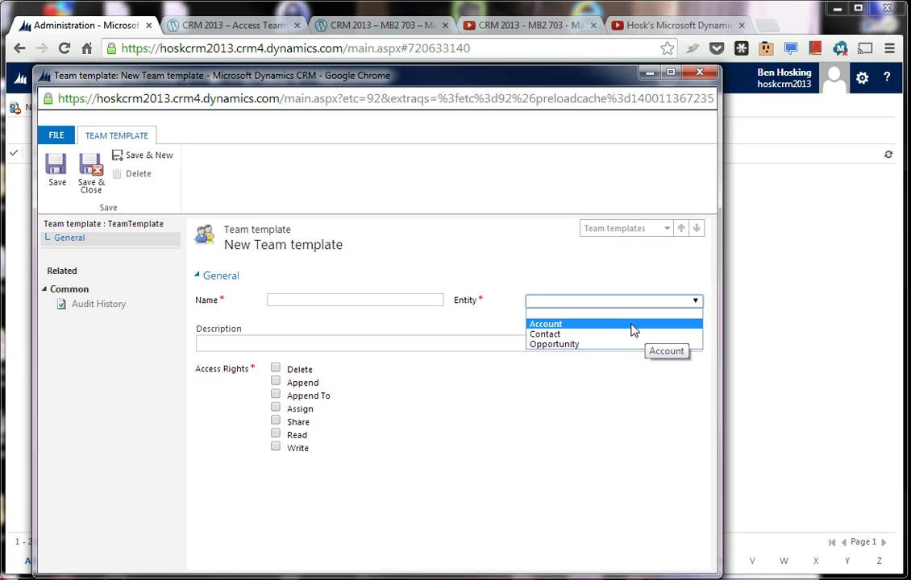
click(590, 335)
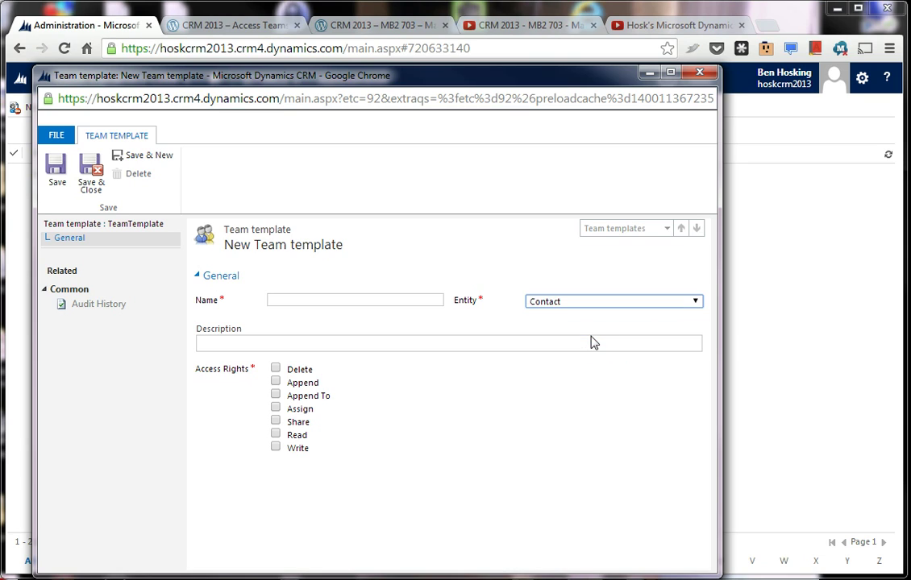
click(369, 299)
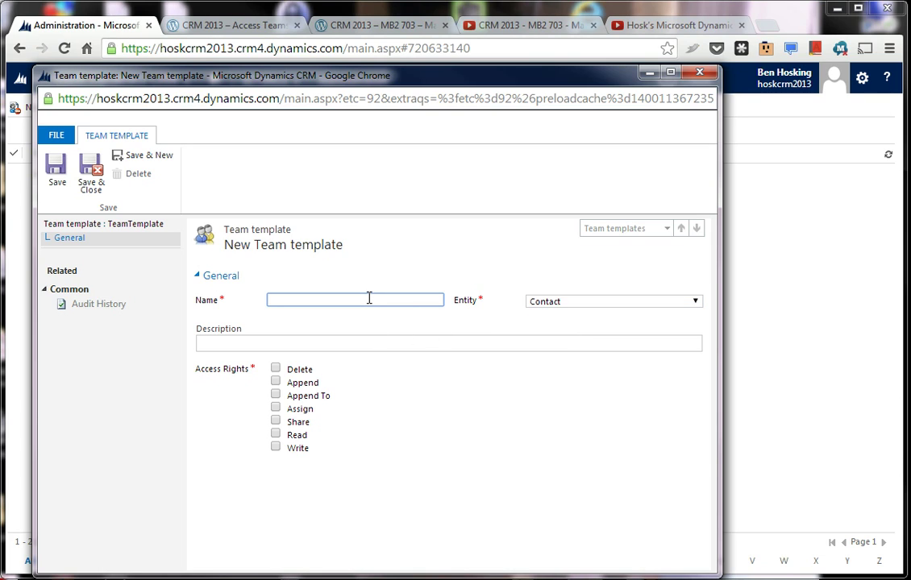
text(Contact Read Only)
click(278, 438)
click(276, 435)
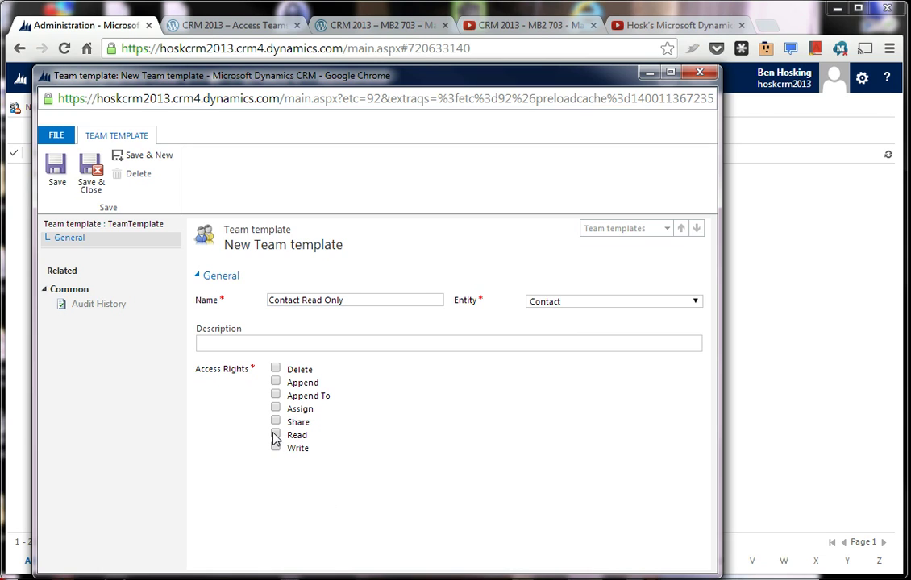
- Copy the name Contact Read Only into the template's description, then save it and start another new template
click(335, 300)
key(ctrl+c)
click(269, 343)
key(ctrl+v)
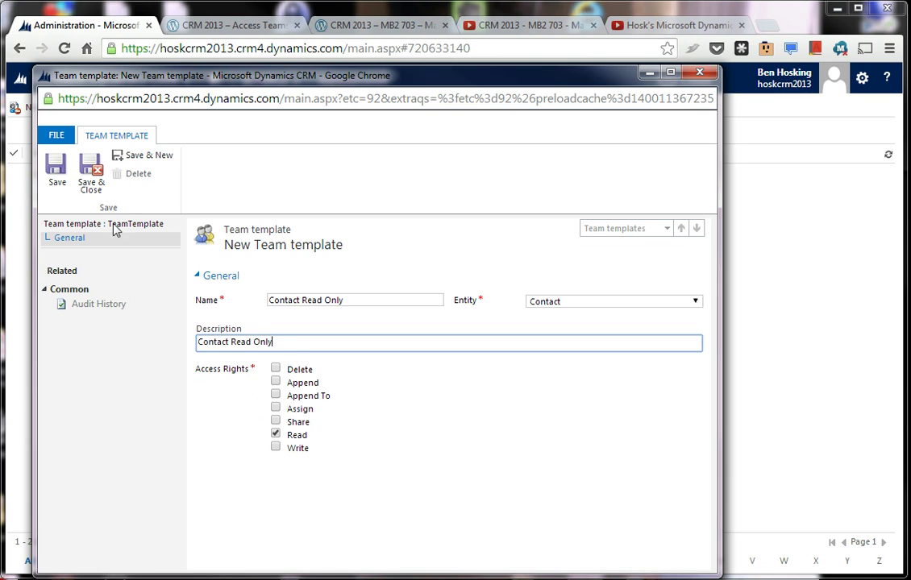
click(162, 158)
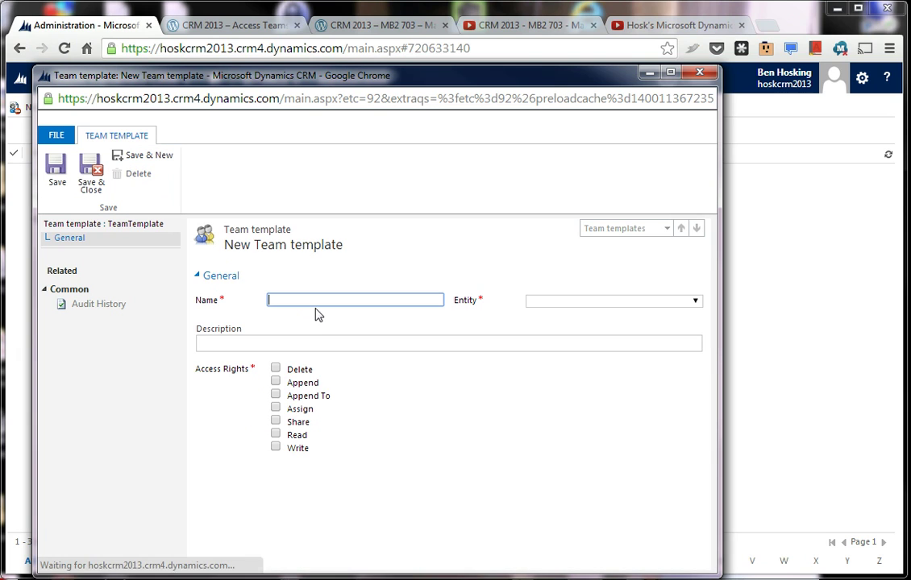
- Name the new team template Contact Delete and assign it to the Contact entity
key(ctrl+v)
double_click(312, 300)
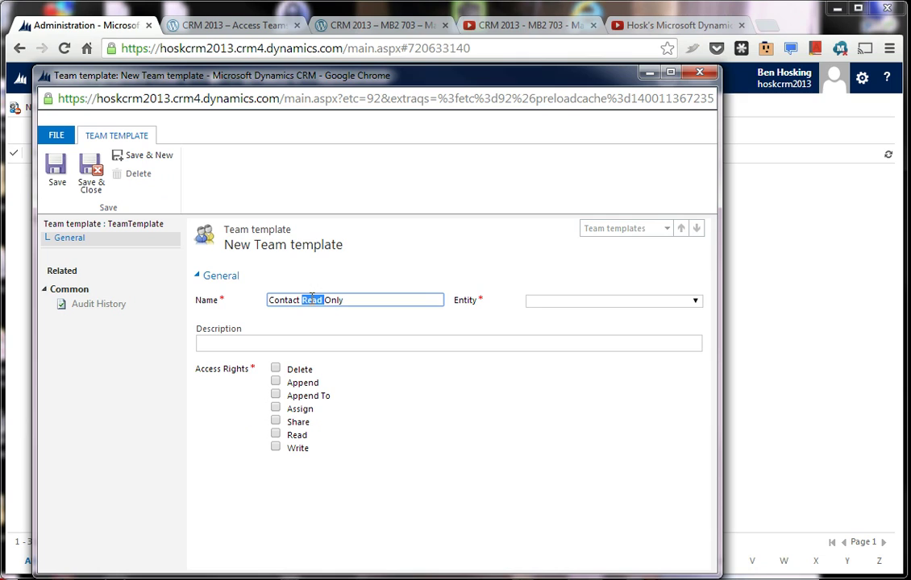
drag(347, 300, 302, 300)
text(Delete)
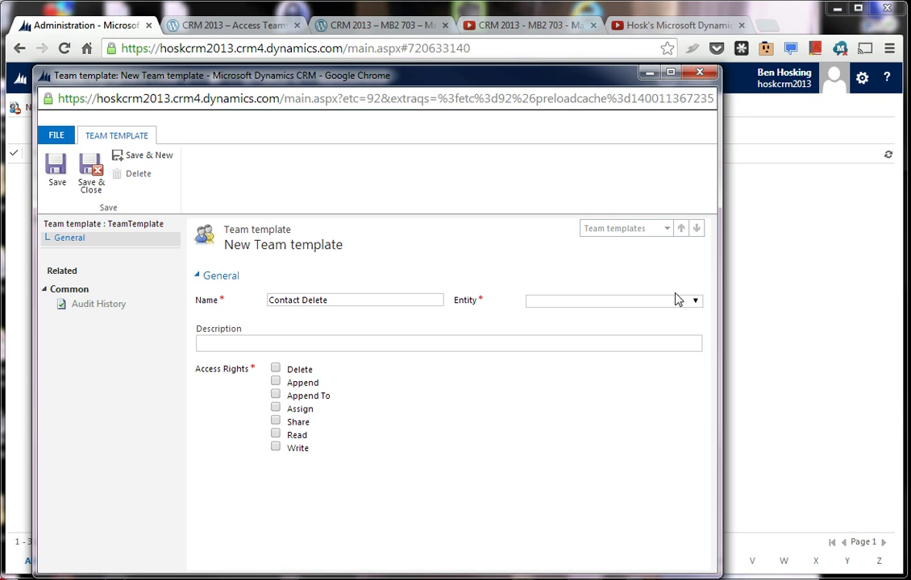
click(677, 300)
click(645, 334)
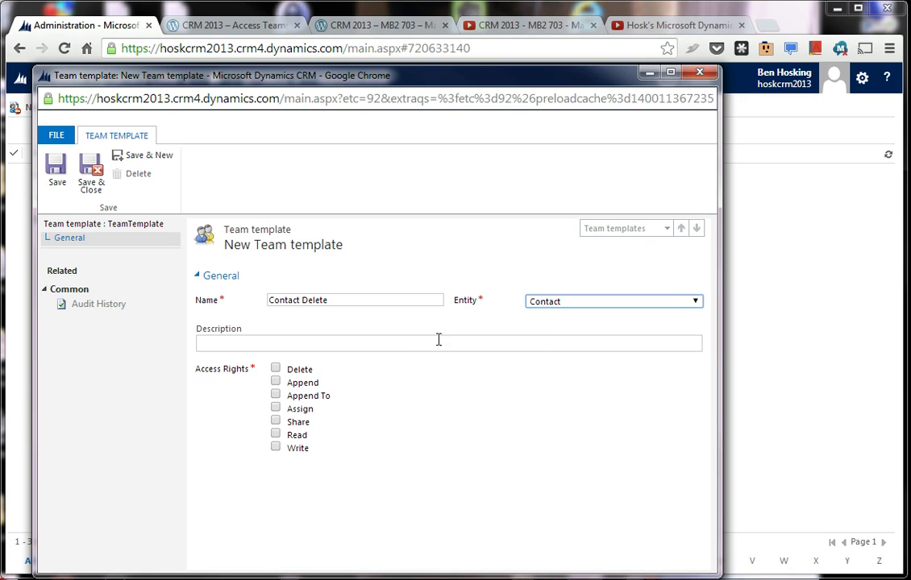
- Copy the template name Contact Delete into the template's description
click(419, 342)
click(370, 301)
key(ctrl+c)
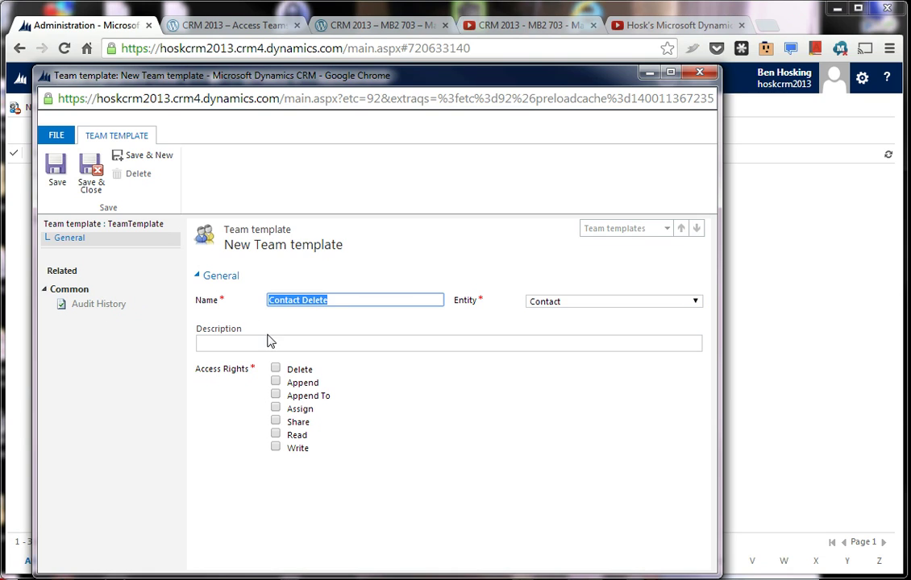
click(266, 341)
key(ctrl+v)
- Grant the template the Delete, Append, Append To and Assign access rights, then save and close it
click(276, 369)
click(276, 382)
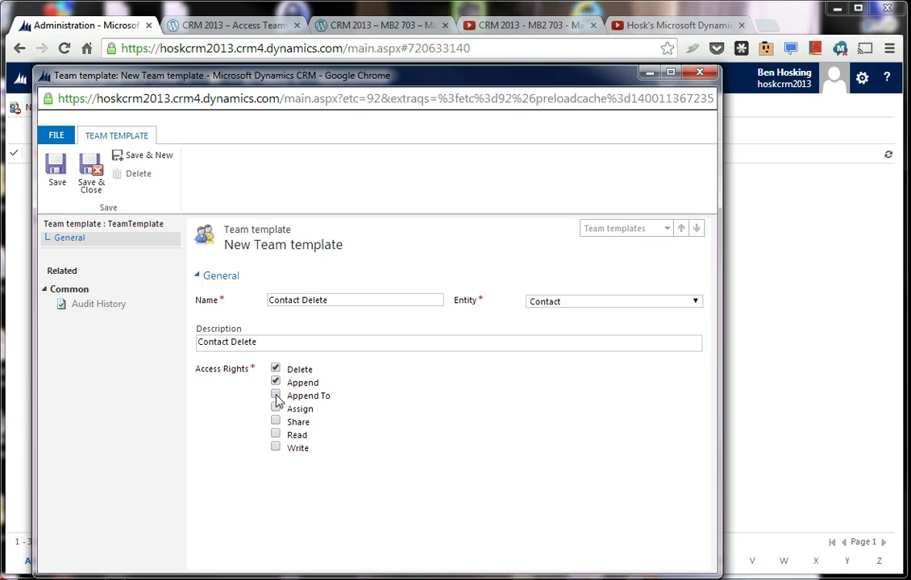
click(276, 394)
click(276, 410)
click(89, 182)
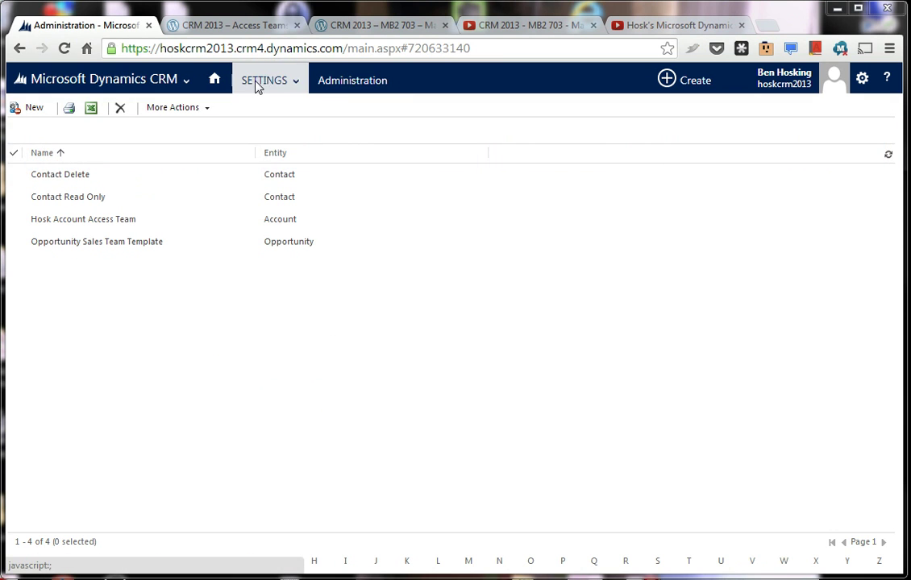
- Go back to the Administration area, open the list of teams and show the All Teams view
click(348, 80)
scroll(359, 504, down, 2)
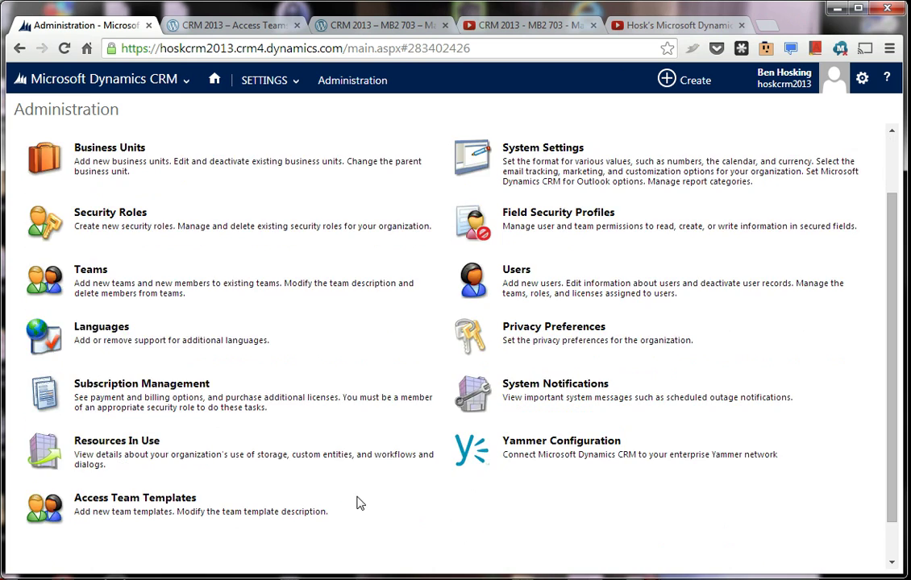
scroll(206, 342, up, 2)
click(91, 348)
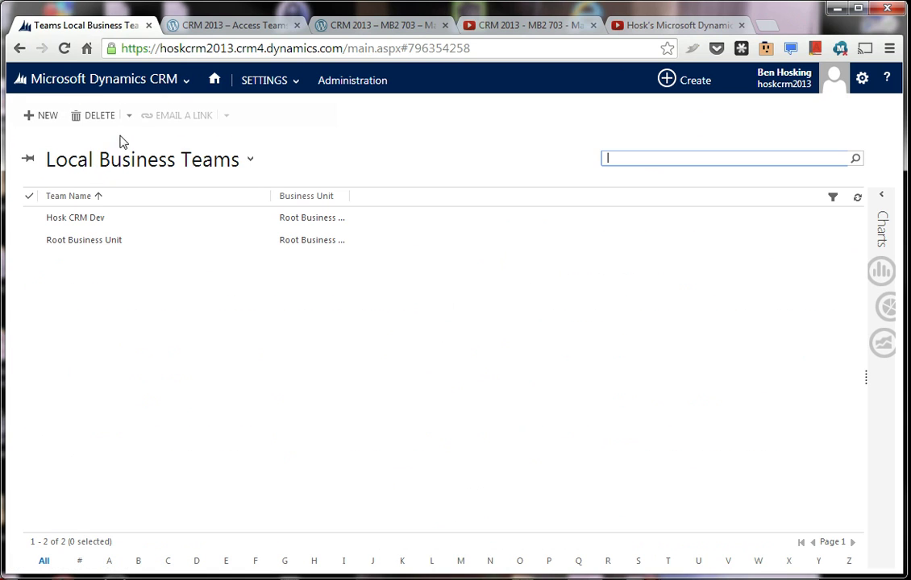
click(247, 161)
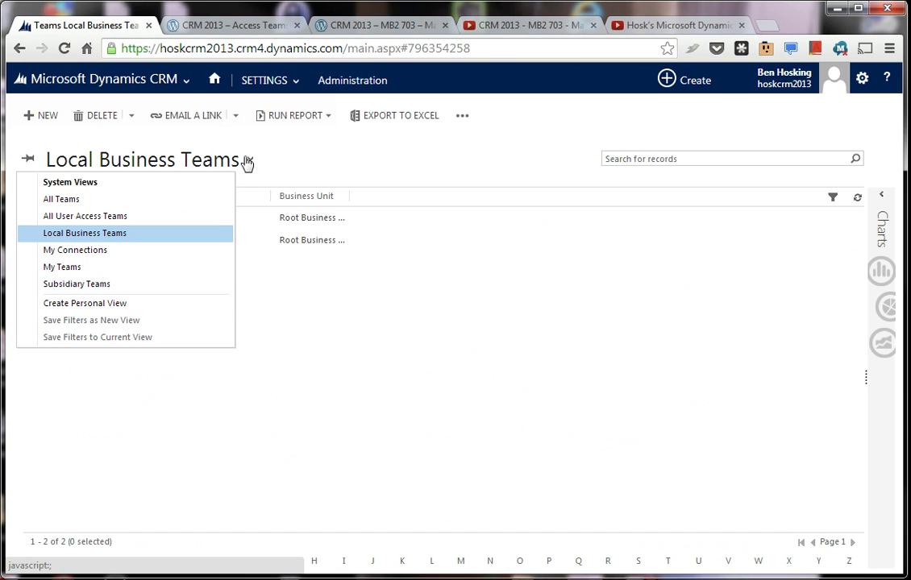
click(113, 205)
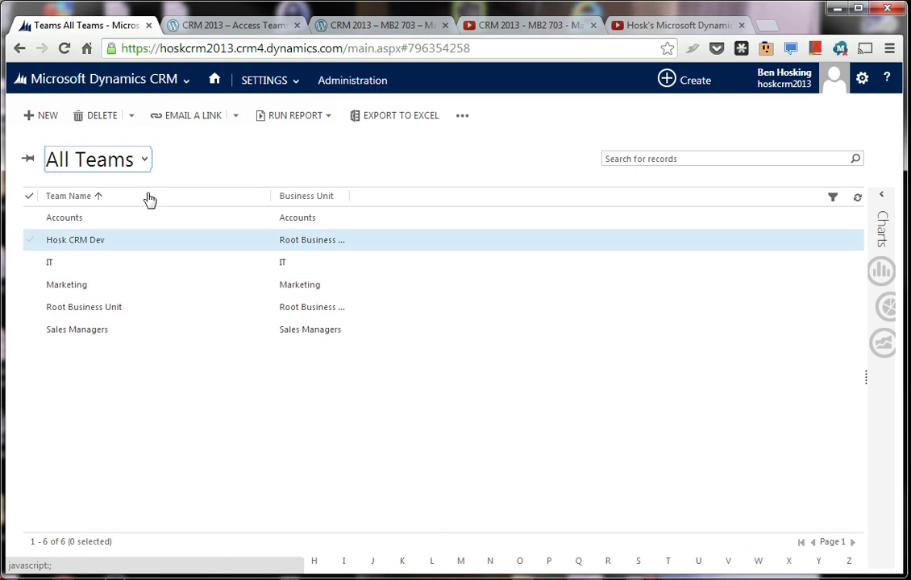
- Start a new team, set its team type to Access and name it created manually
click(46, 117)
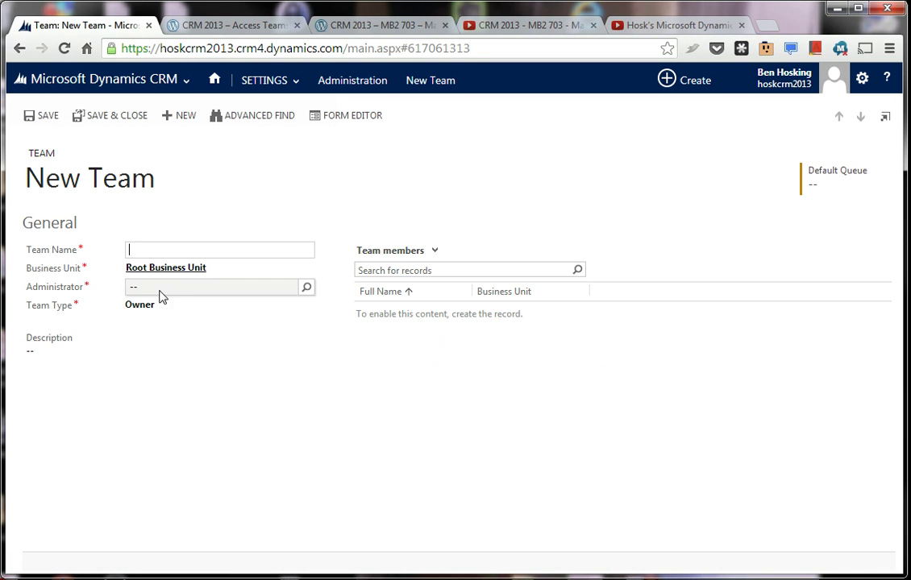
click(173, 305)
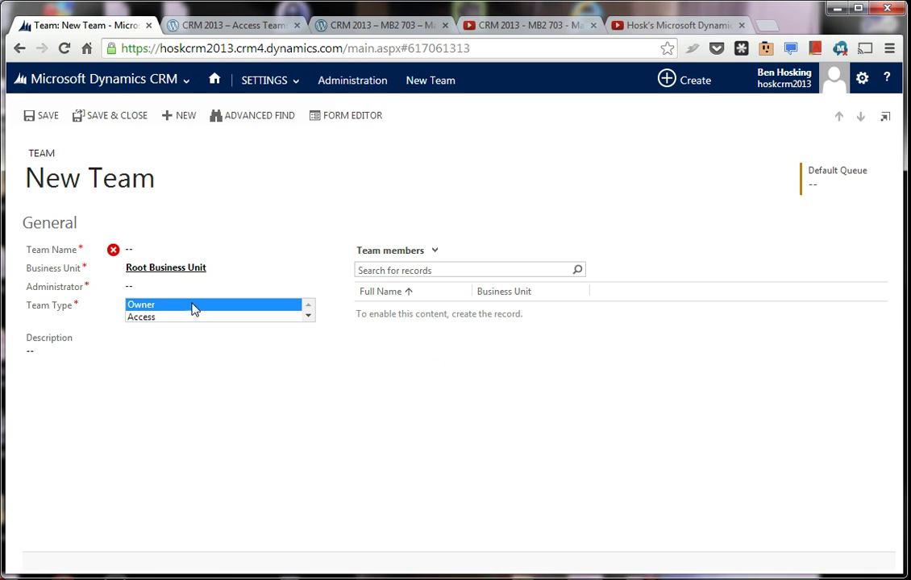
click(168, 318)
click(156, 255)
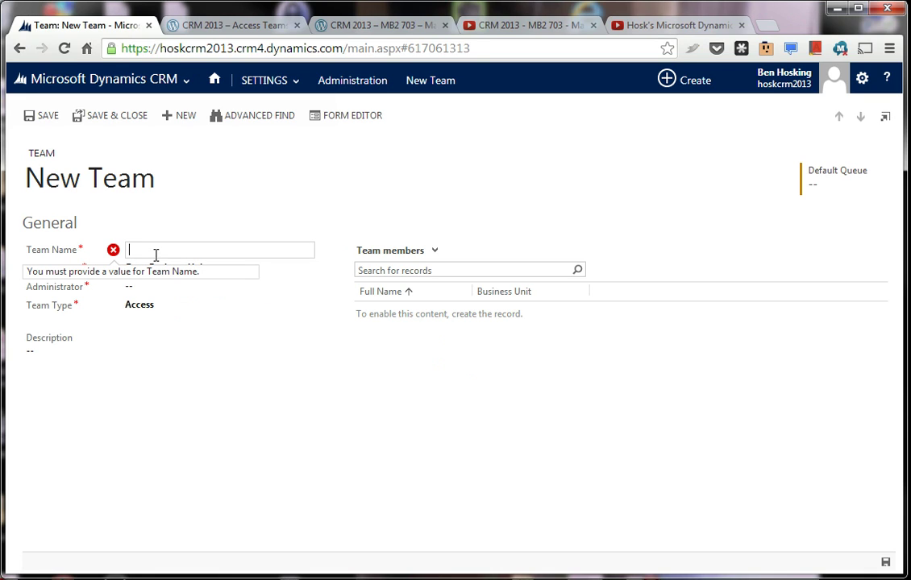
text(created manually)
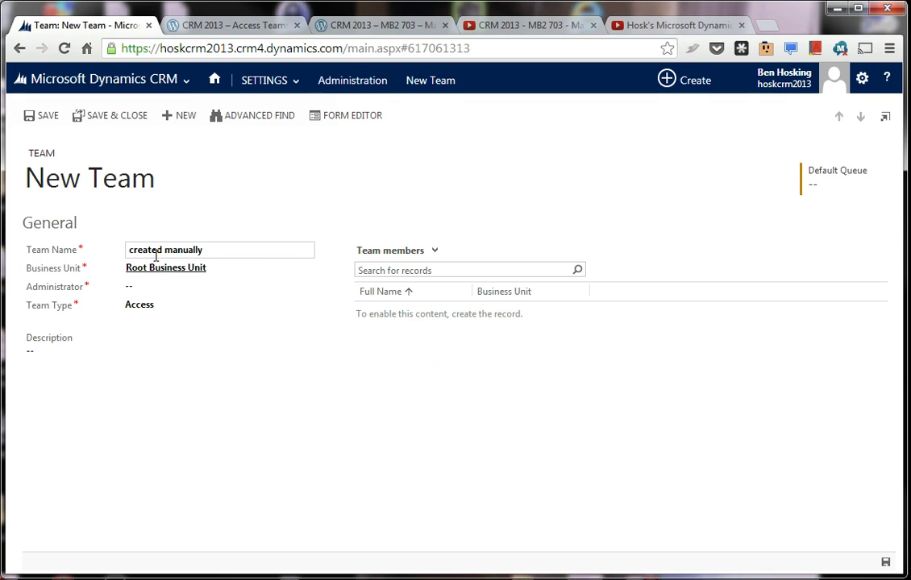
- Enter the administrator for the created manually team, keeping the Root Business Unit, and save the record
key(Tab)
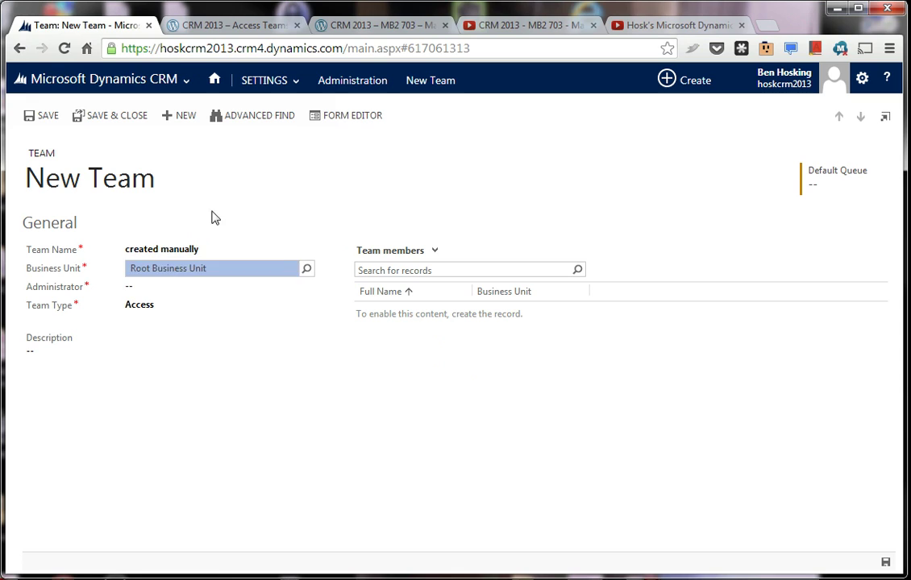
key(Tab)
key(Tab)
click(269, 287)
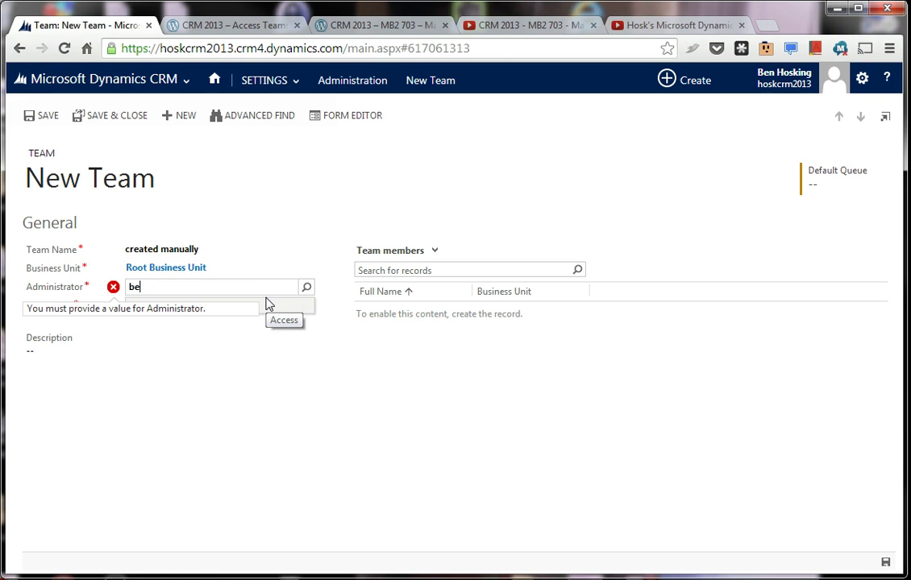
text(be)
key(Tab)
click(258, 339)
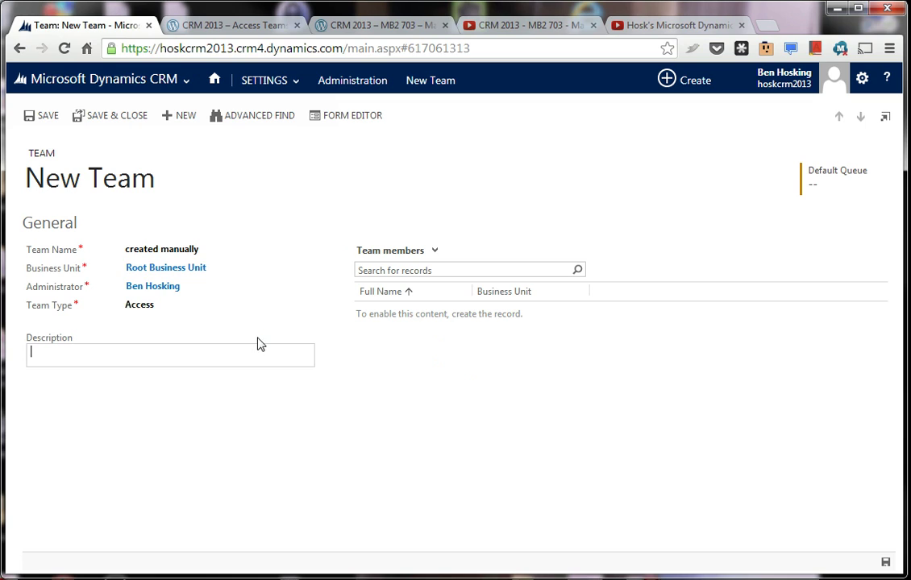
click(451, 270)
click(449, 321)
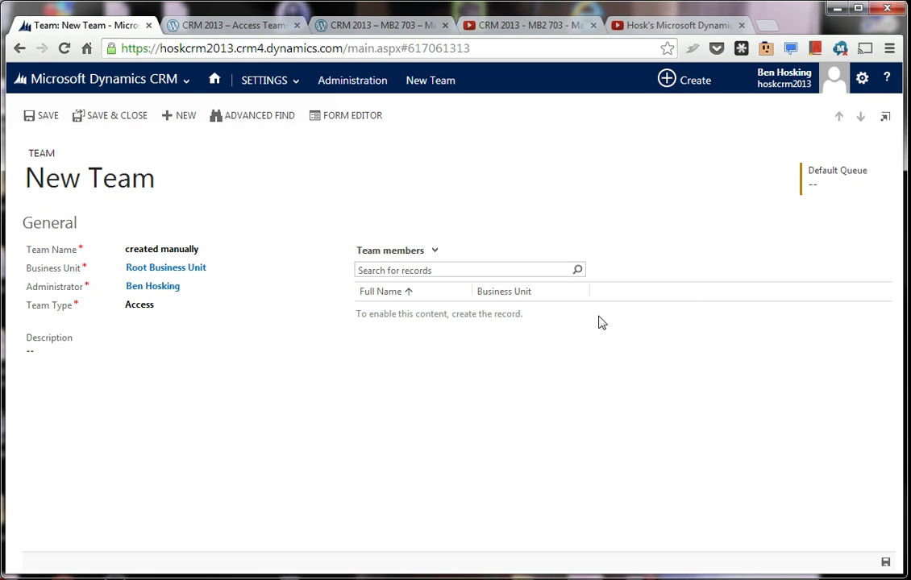
click(35, 116)
click(116, 348)
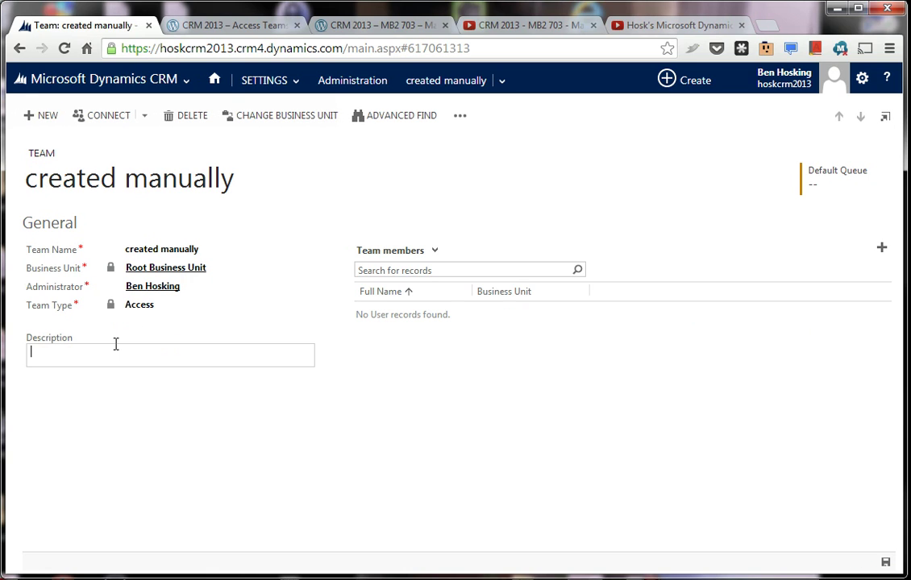
click(101, 80)
click(437, 308)
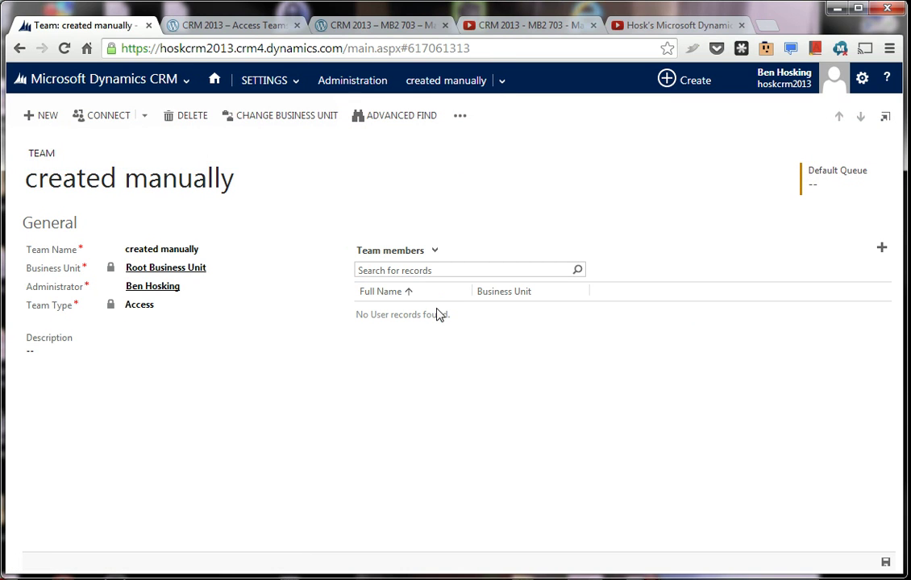
- Add a user to the members of the created manually team
click(881, 248)
text(be)
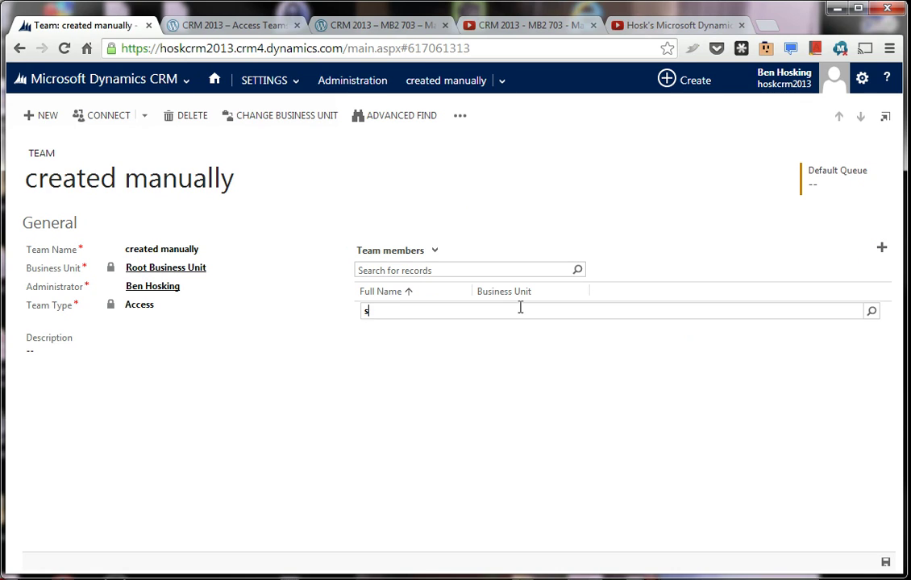
key(Return)
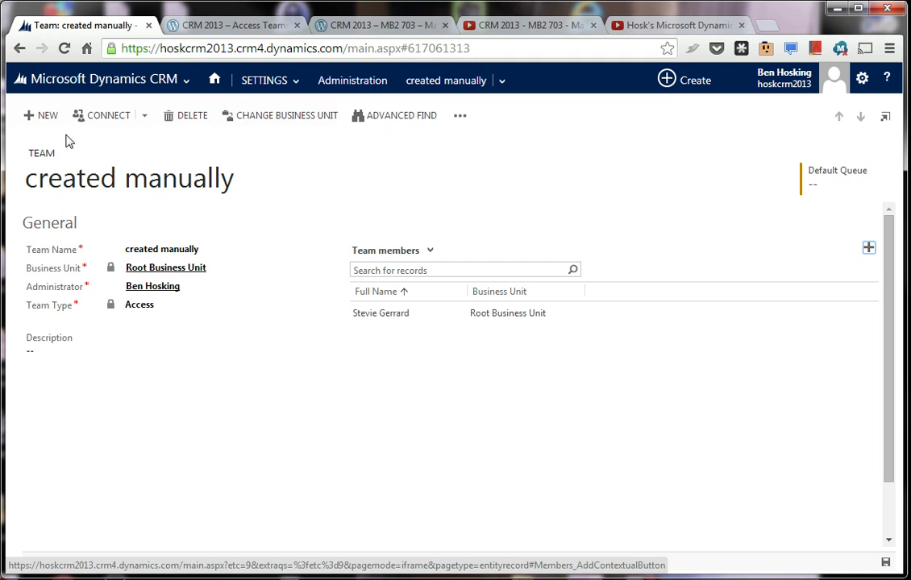
- Return to the teams list in Administration and check the All Teams view for the manually created access team
click(375, 87)
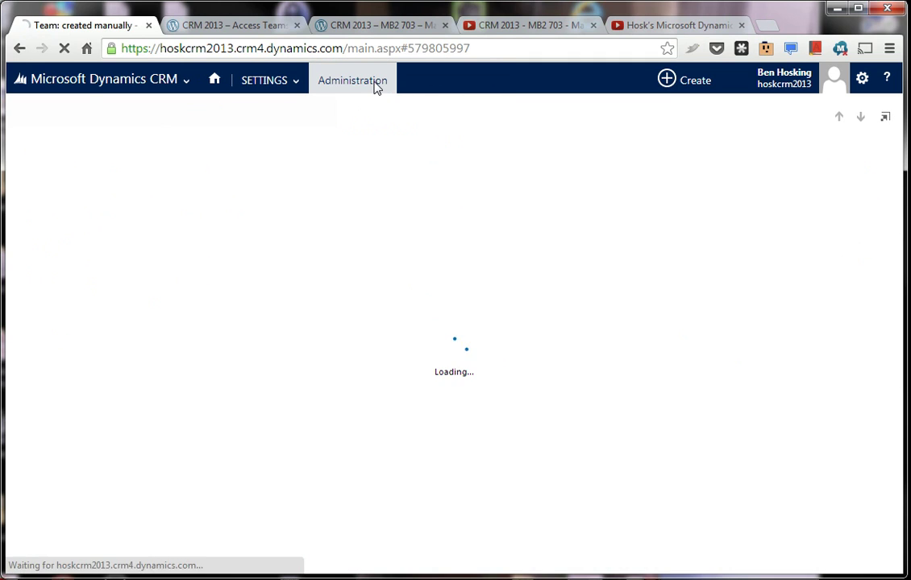
click(109, 360)
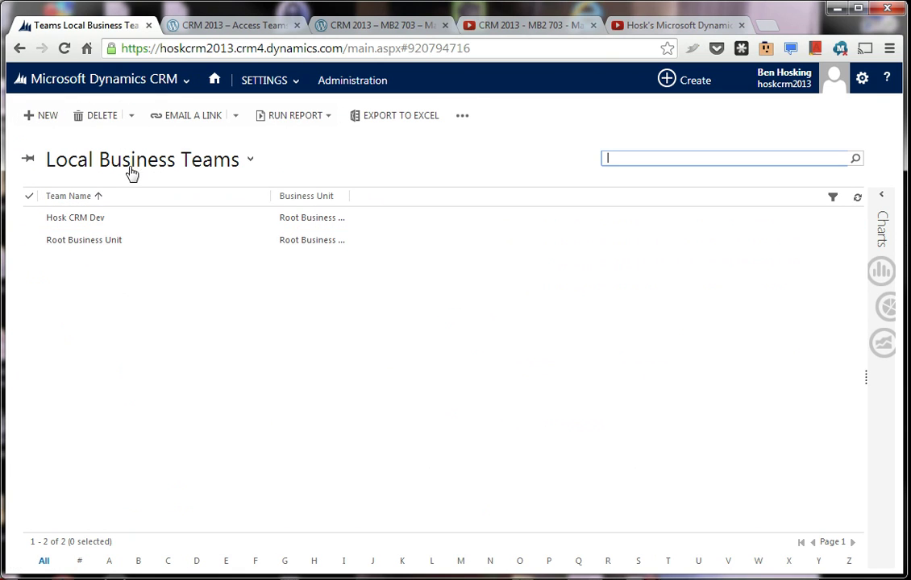
click(244, 165)
click(190, 199)
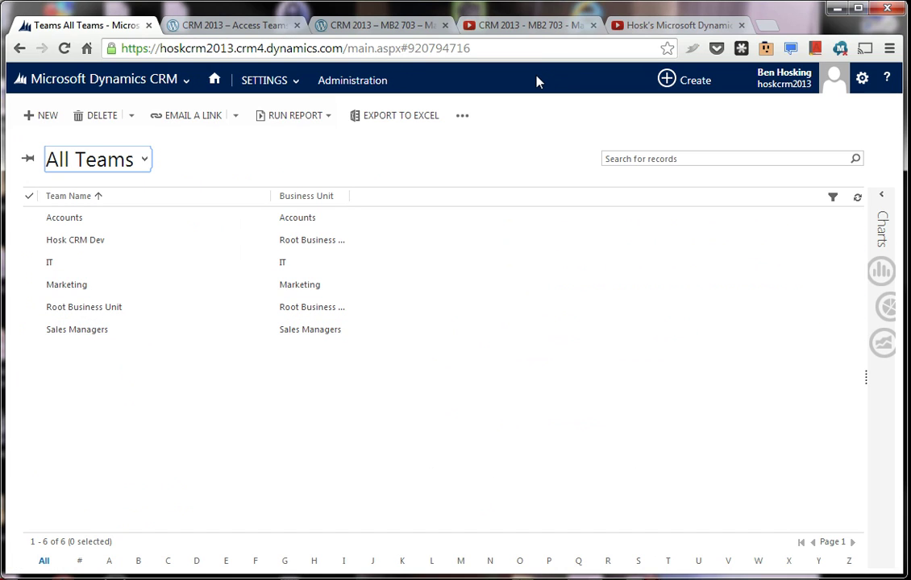
- Go to the Solutions area of Settings and open HoskSolution
click(278, 79)
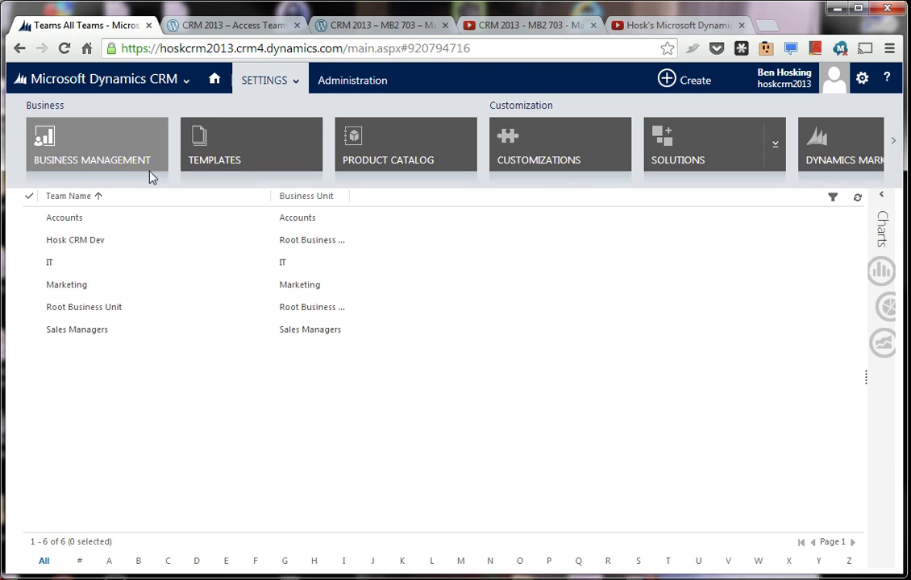
click(300, 72)
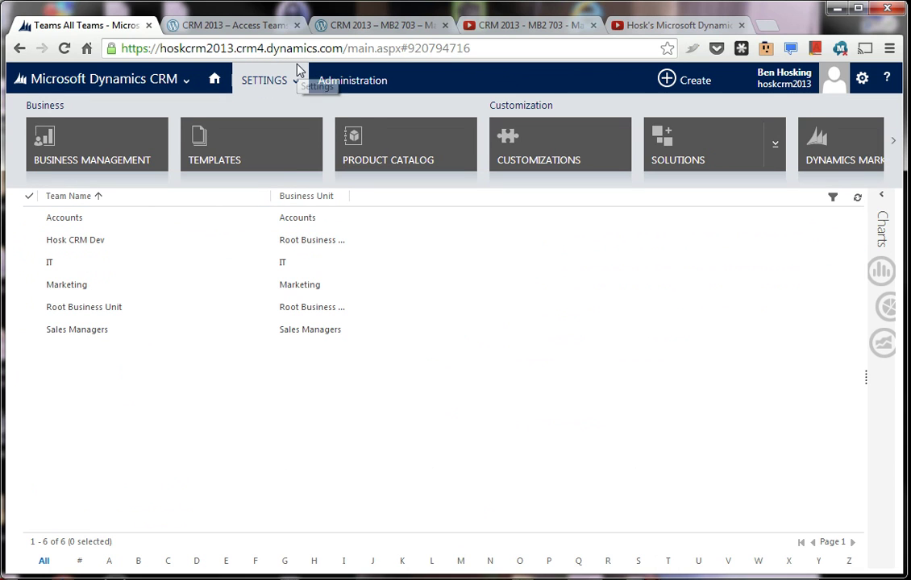
click(700, 145)
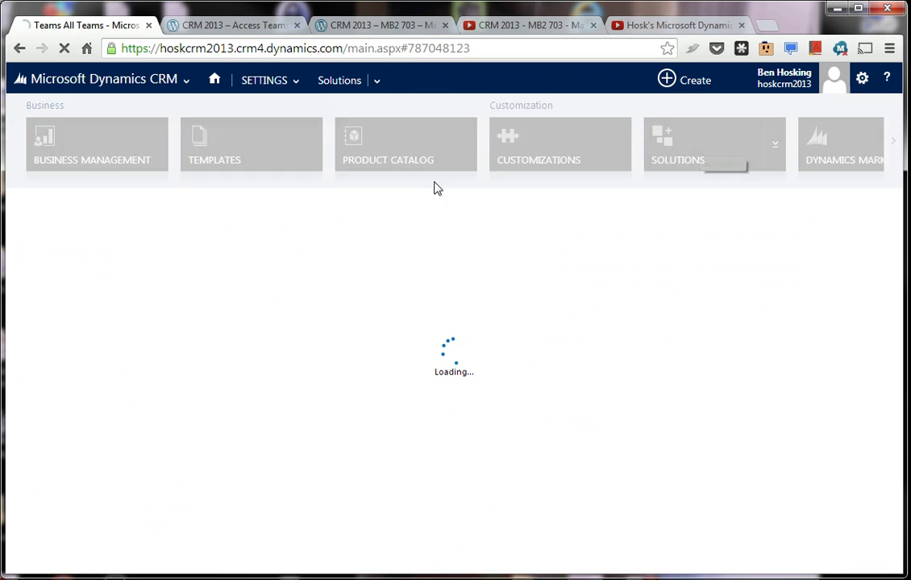
click(49, 262)
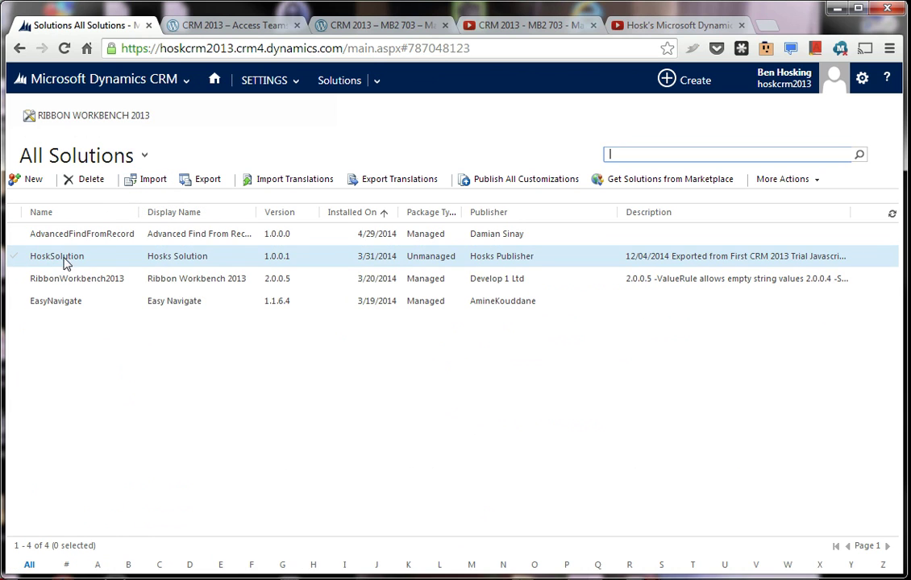
double_click(71, 258)
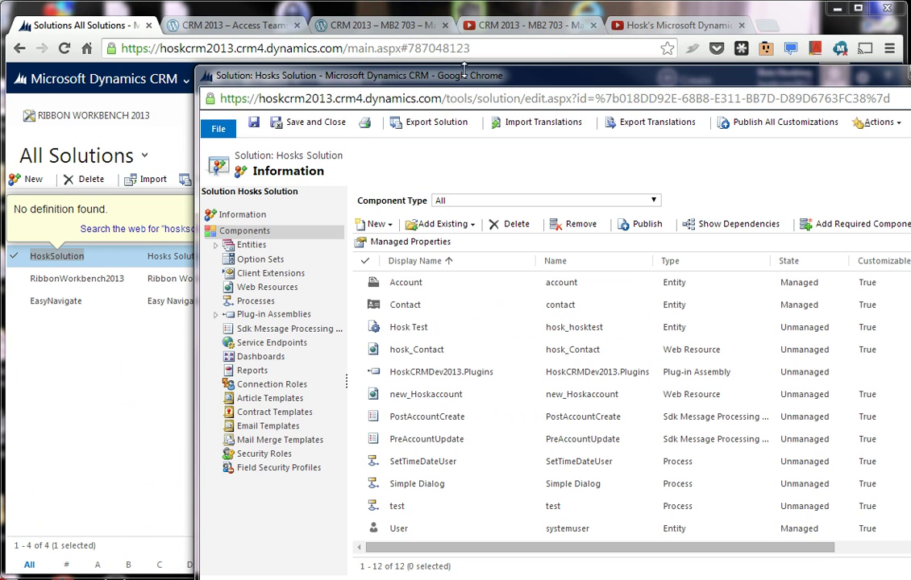
drag(364, 61, 364, 84)
- Open the Contact entity's forms in the solution and edit the main Contact form
double_click(412, 318)
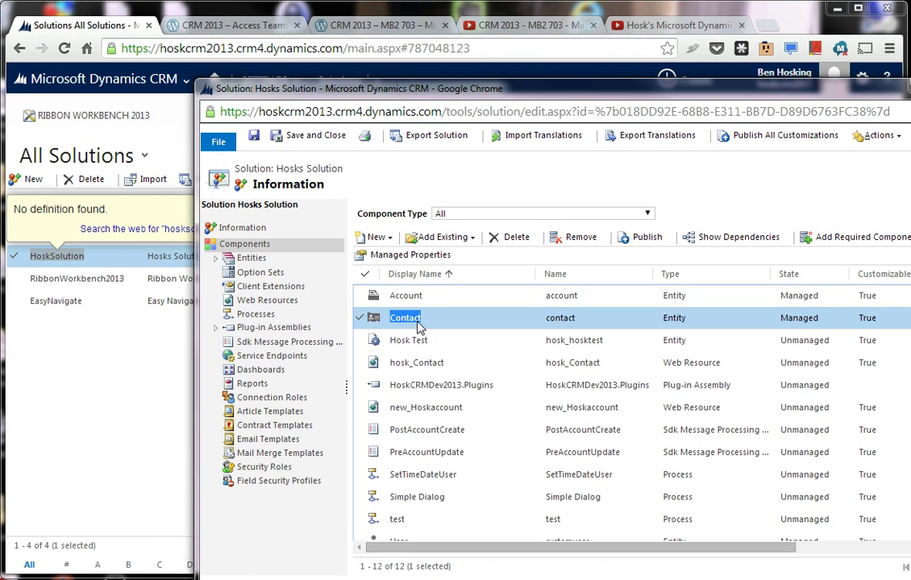
click(276, 299)
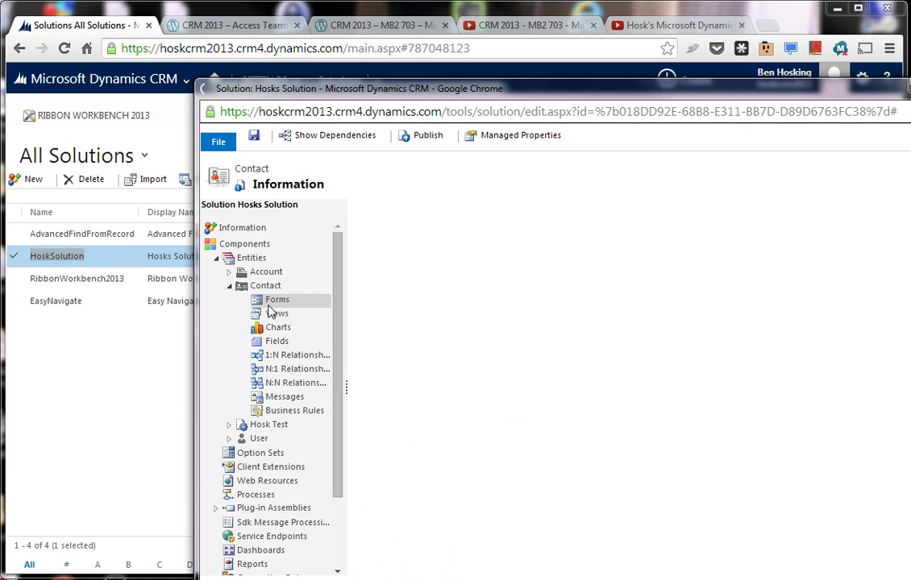
double_click(397, 276)
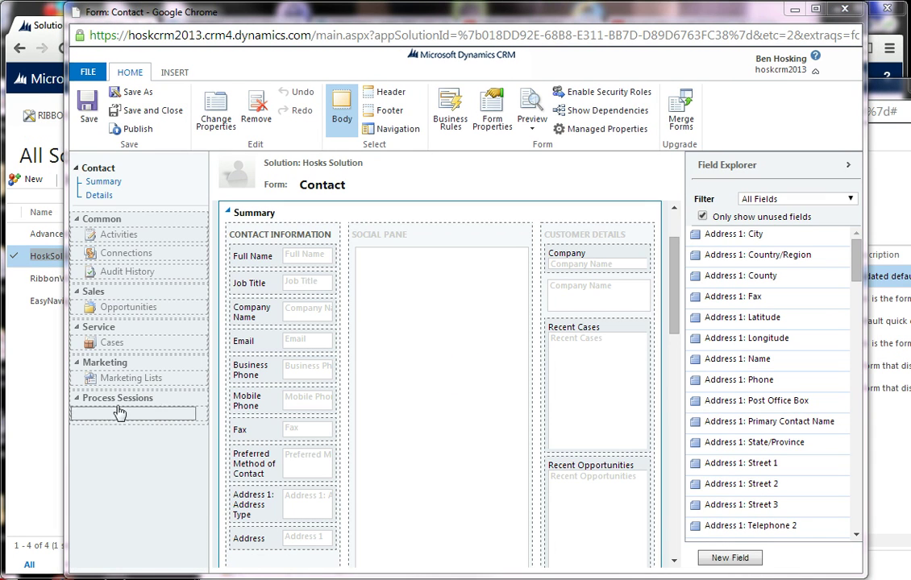
- Insert a sub-grid into the Contact form's Summary tab and set its records to All Record Types
scroll(386, 380, down, 4)
scroll(386, 386, down, 2)
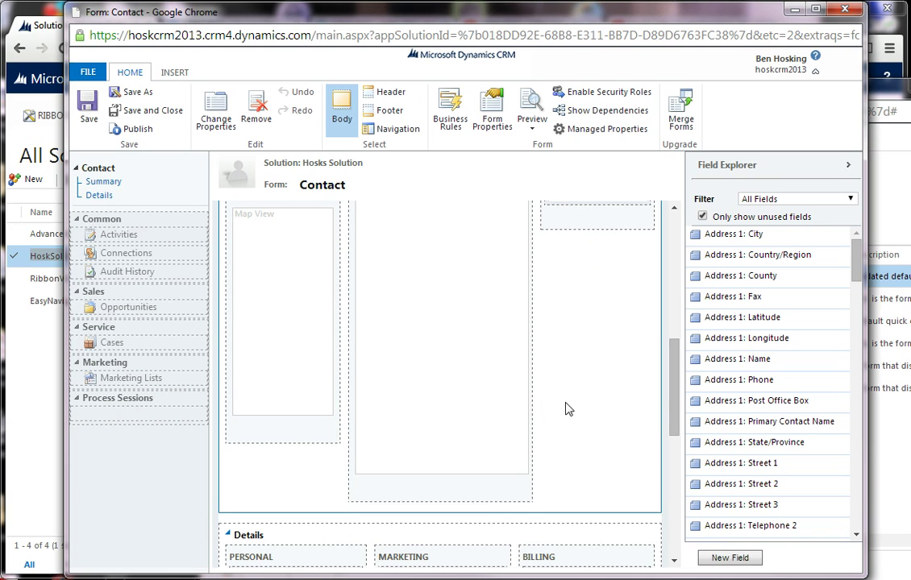
click(175, 74)
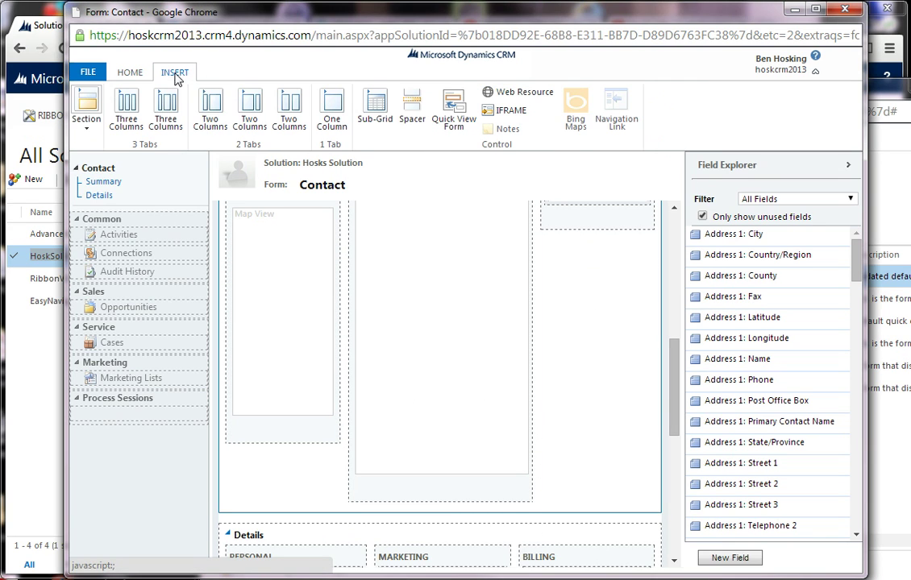
click(381, 108)
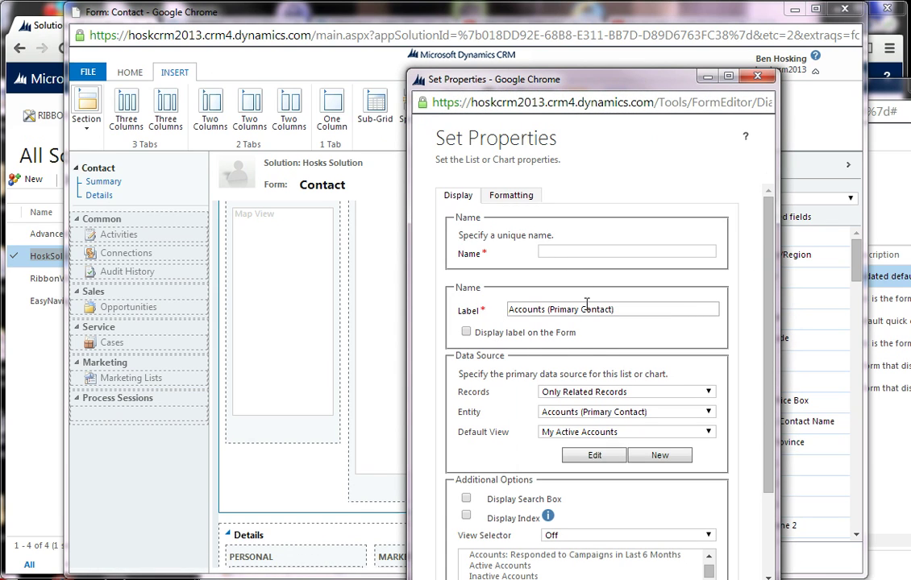
click(572, 392)
click(597, 414)
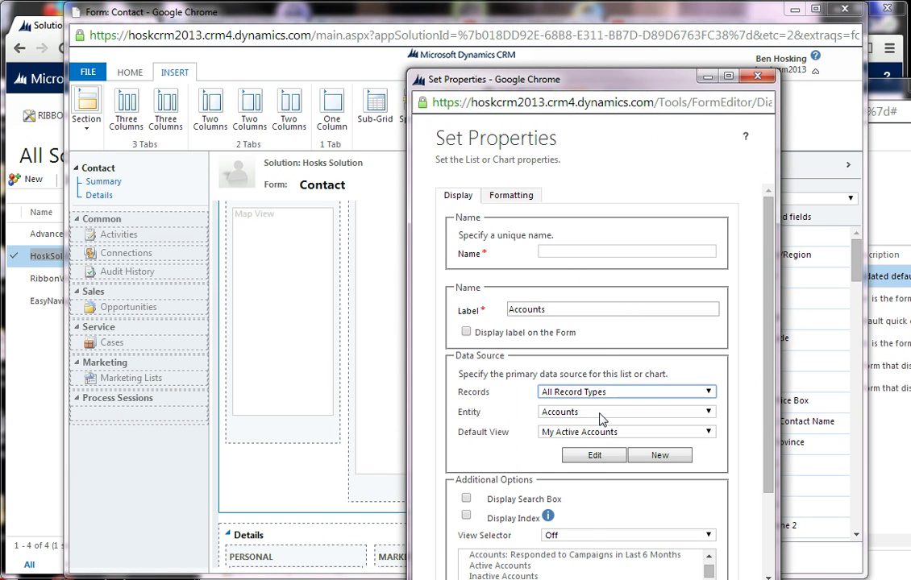
- Set the sub-grid's data source entity to Users
click(603, 413)
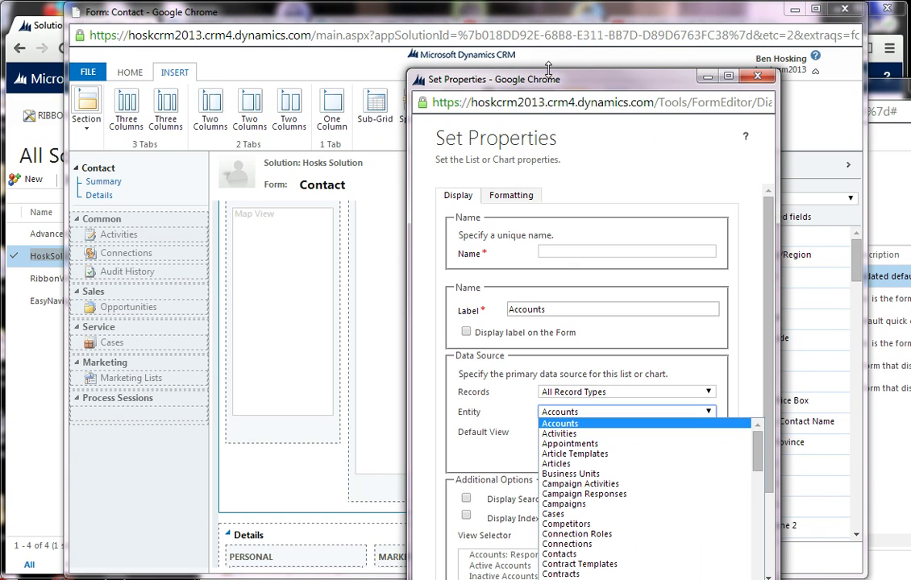
drag(548, 72, 427, 22)
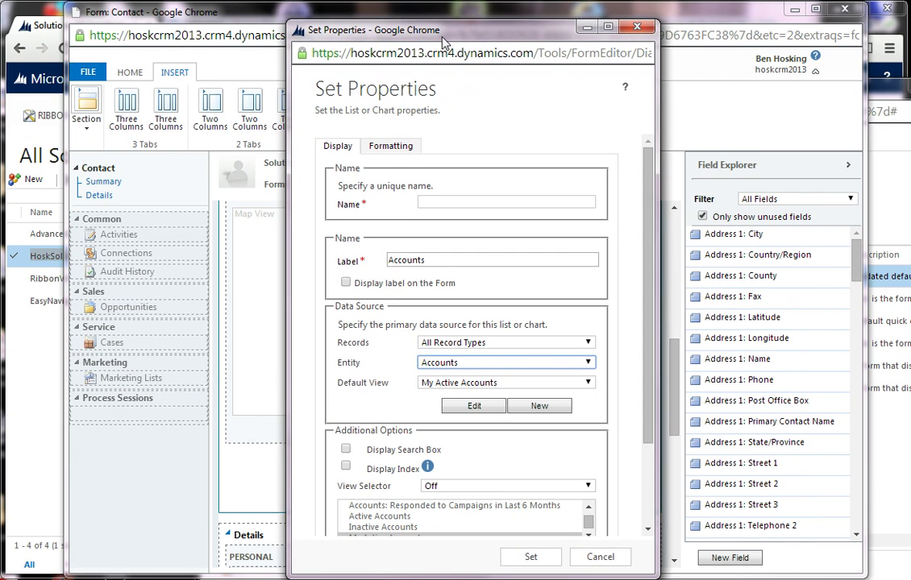
click(477, 362)
scroll(525, 417, down, 10)
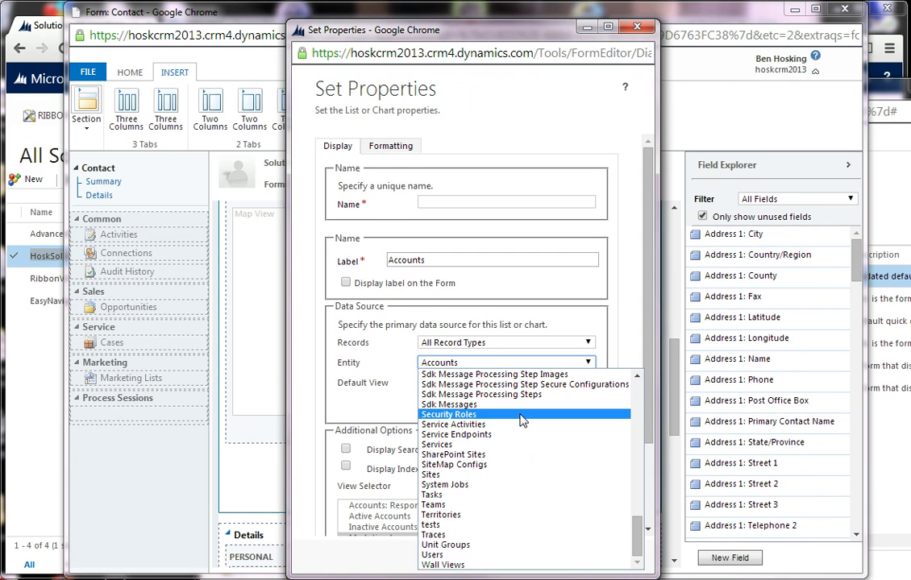
click(546, 554)
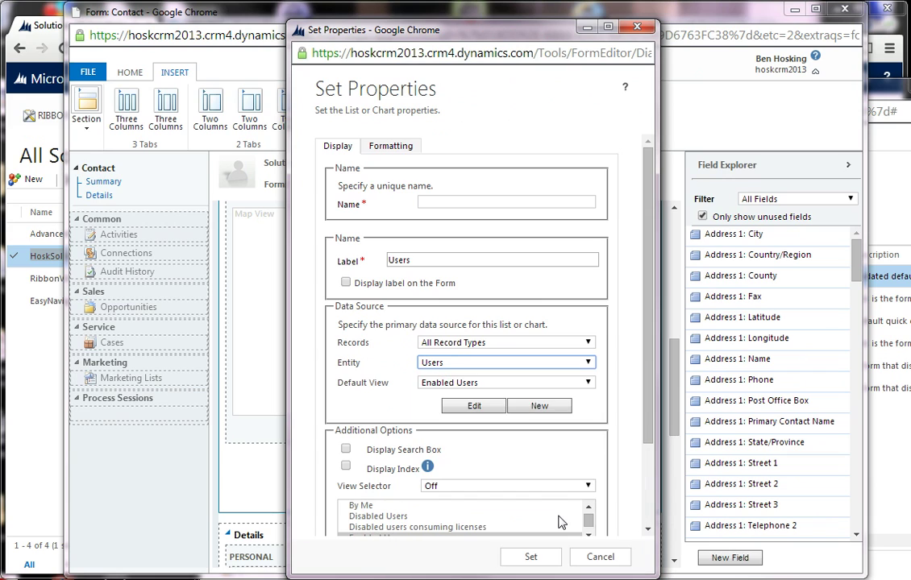
- Set the sub-grid's default view to Associated Record Team Members
click(518, 383)
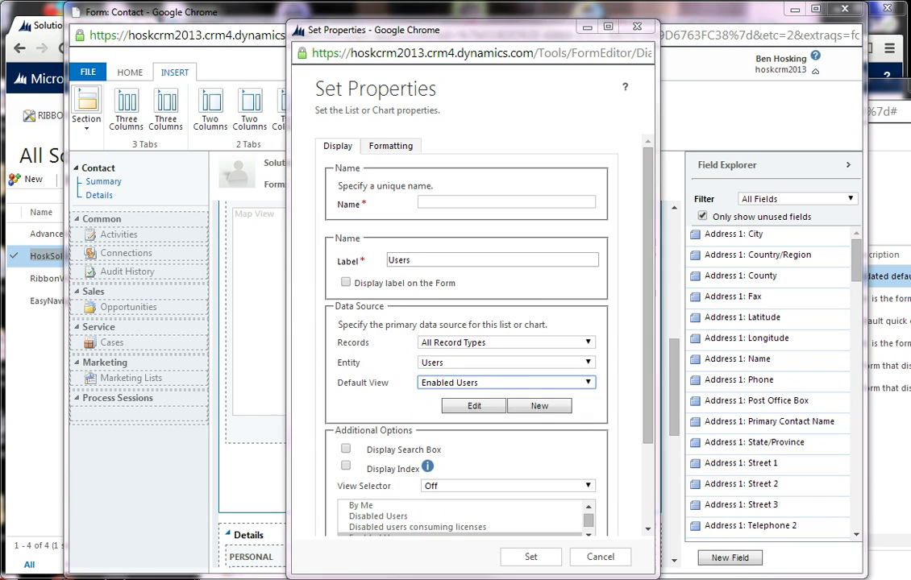
click(500, 382)
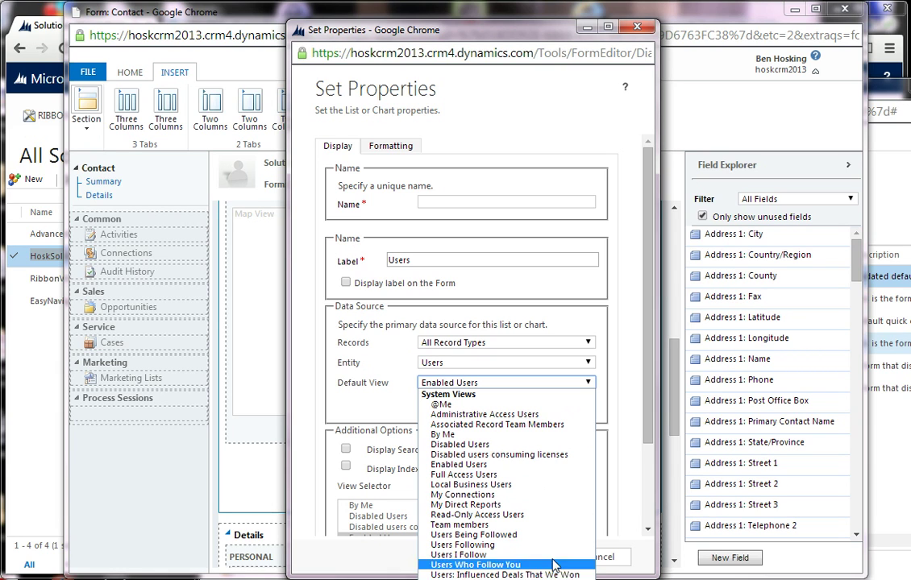
drag(465, 27, 415, 0)
double_click(586, 3)
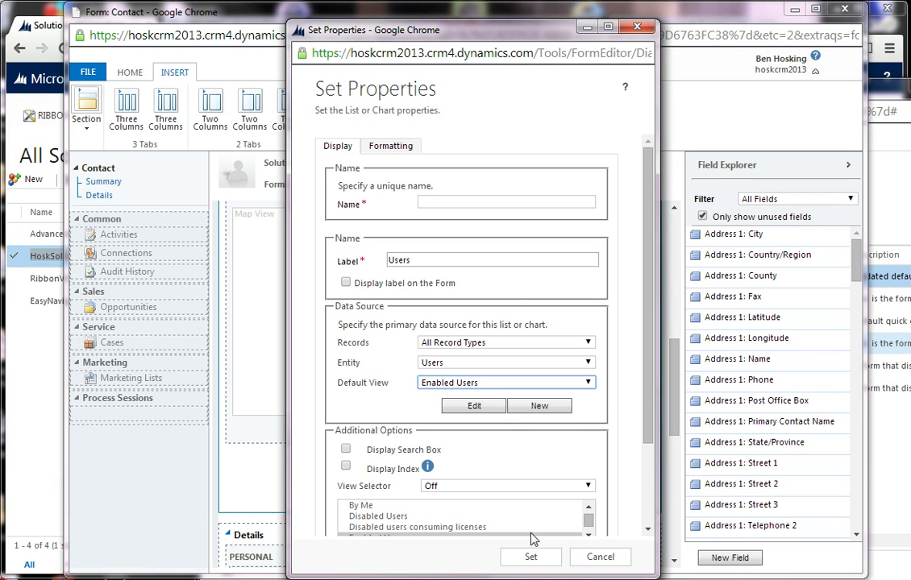
click(517, 384)
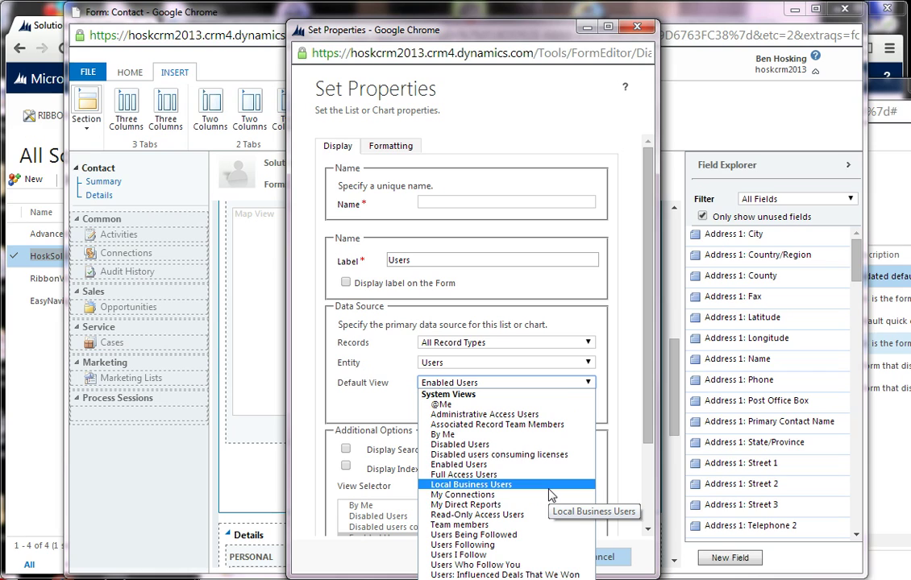
click(548, 424)
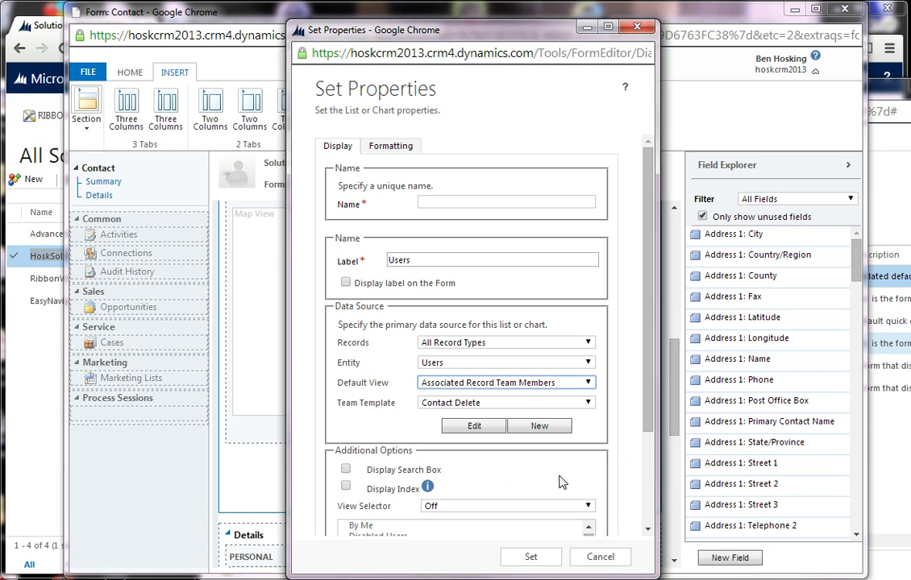
- Choose Contact Delete as the sub-grid's team template
scroll(562, 482, down, 1)
click(518, 324)
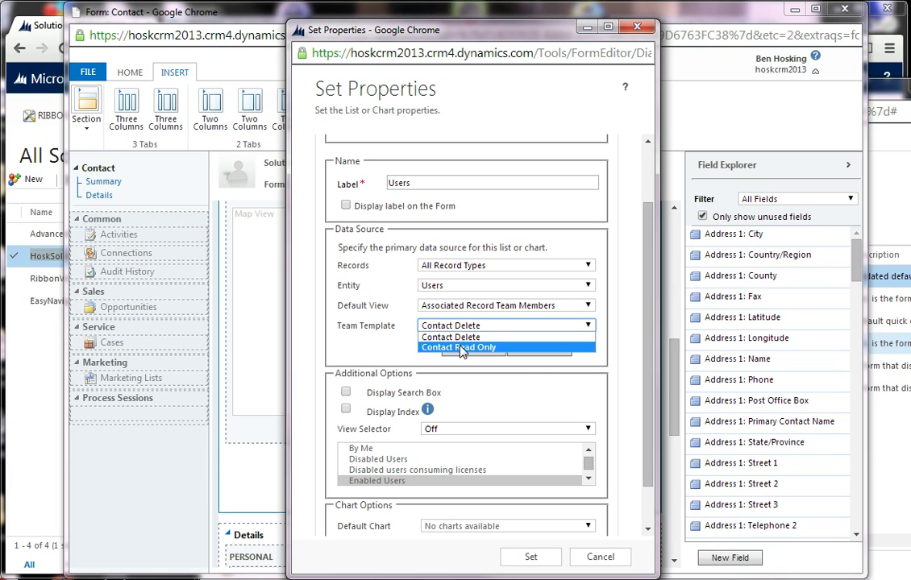
click(508, 337)
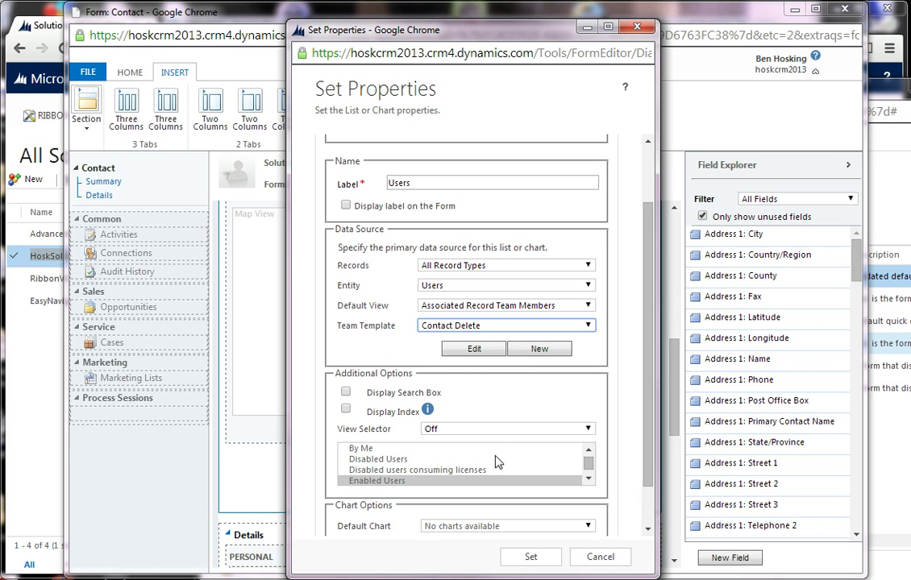
- Name the sub-grid AccessContactDelete and set its label to UsersAccessDelete
scroll(419, 387, up, 3)
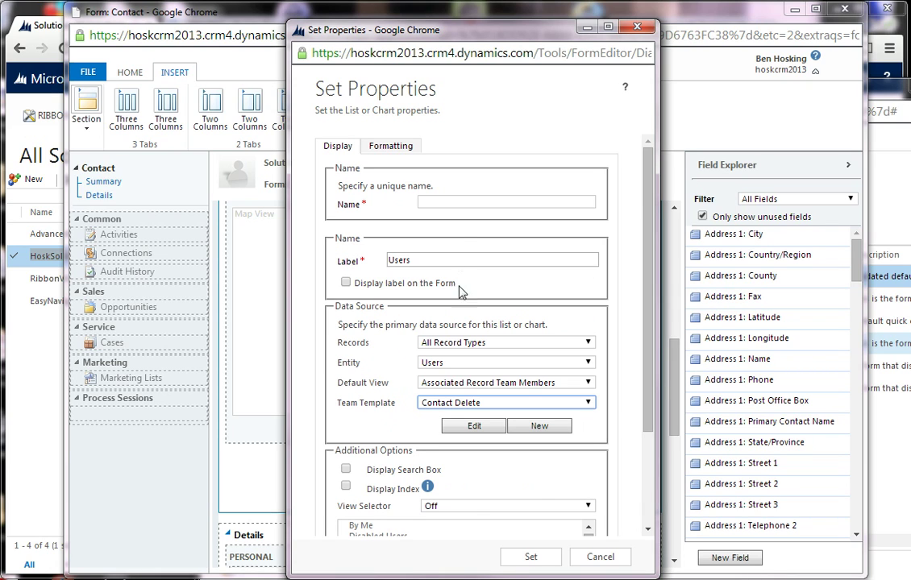
click(460, 203)
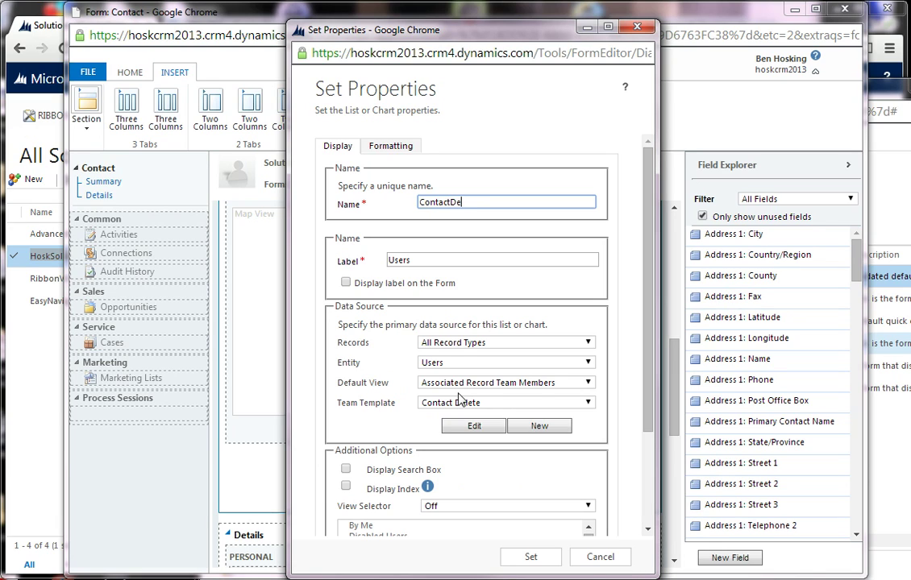
click(428, 262)
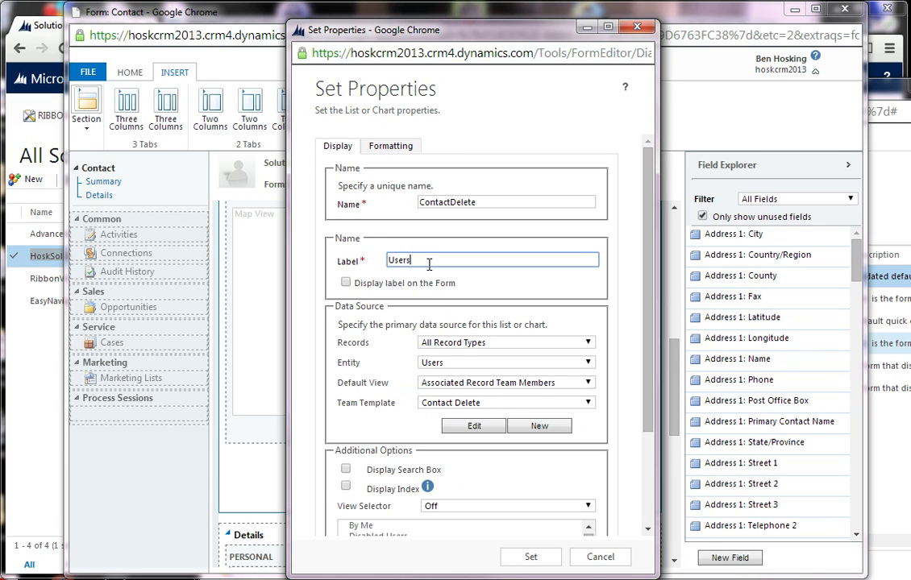
key(Home)
text(d)
key(BackSpace)
click(423, 207)
text(Access)
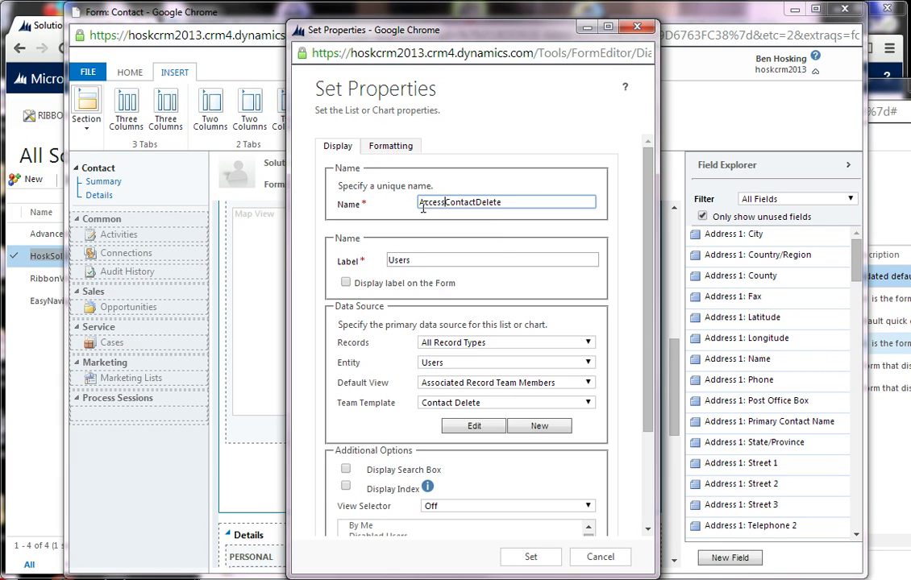
click(477, 264)
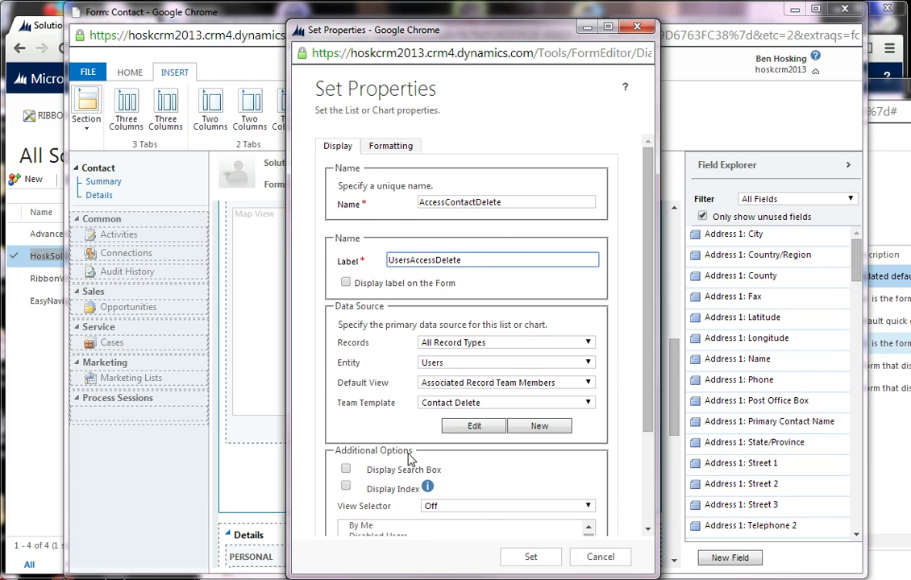
- Review the remaining sub-grid options, keep the Contact Delete template and apply the properties to the form
scroll(409, 457, down, 3)
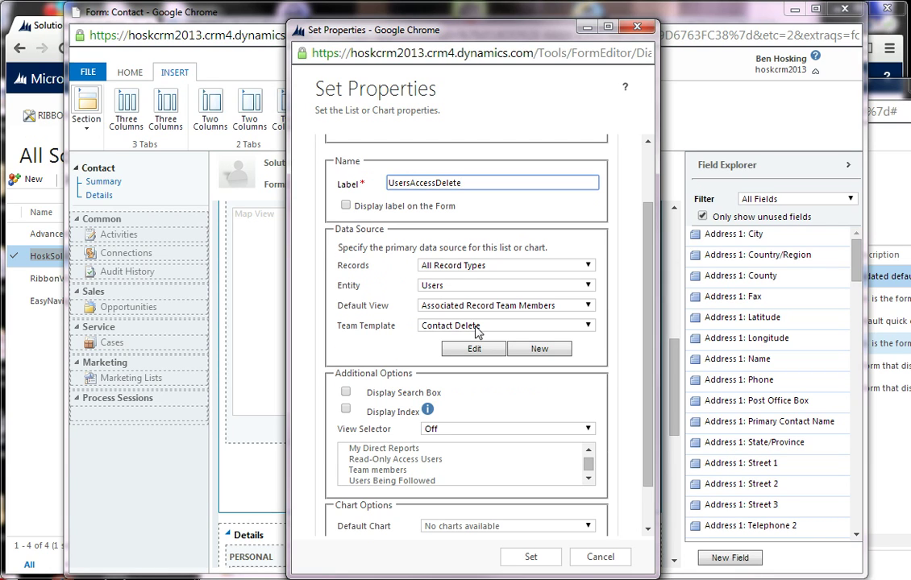
scroll(476, 332, down, 2)
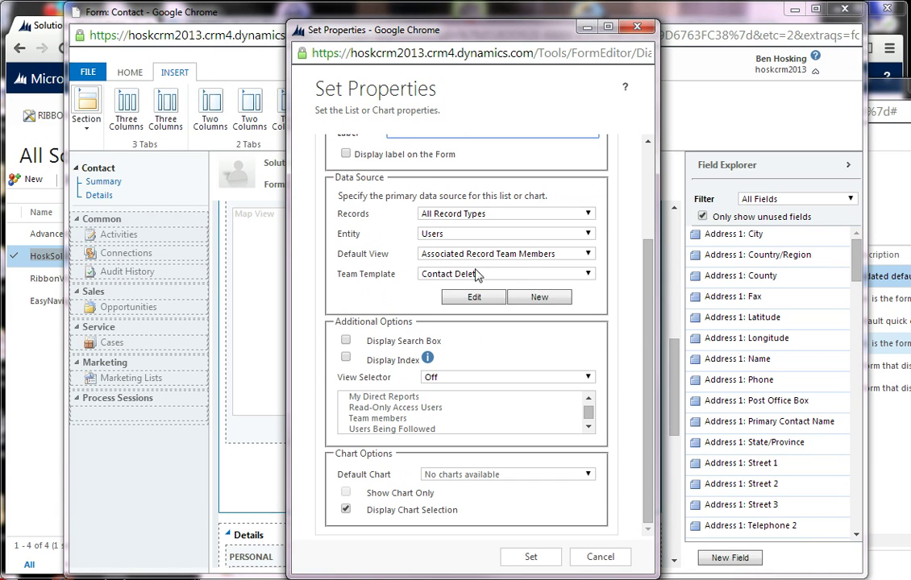
scroll(476, 331, up, 3)
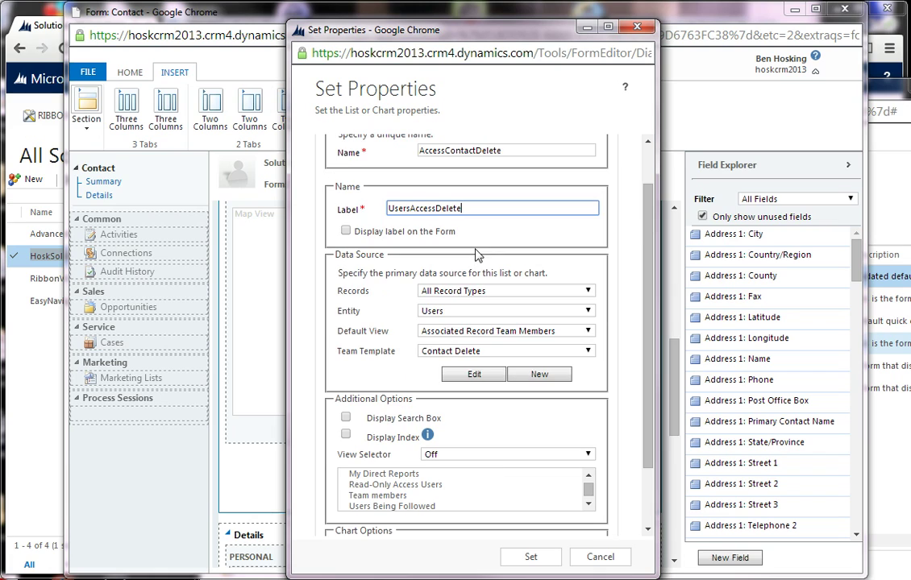
click(452, 352)
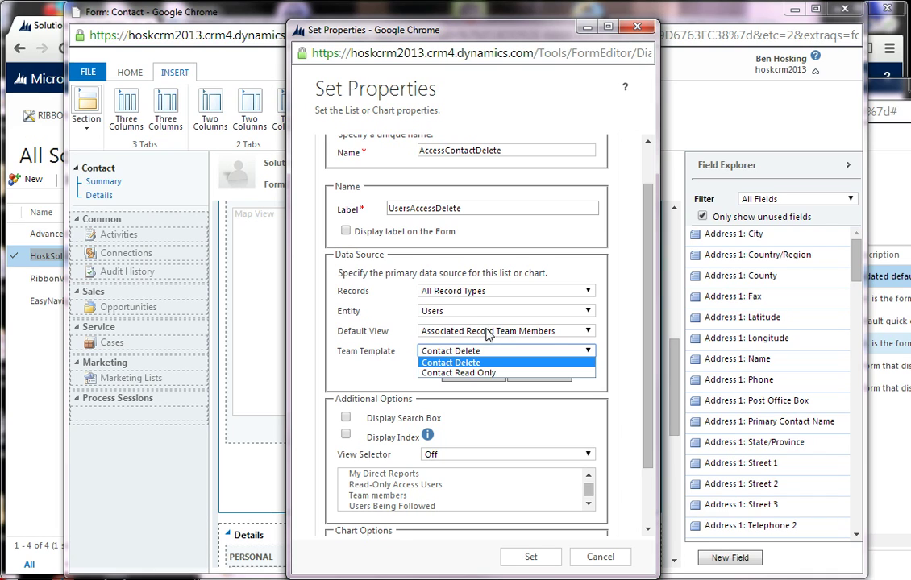
click(530, 556)
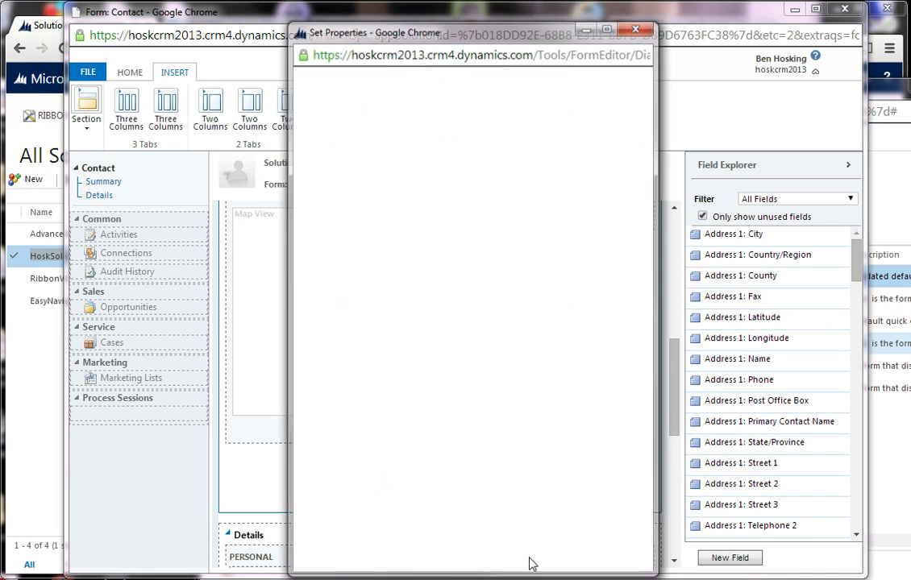
scroll(637, 427, up, 3)
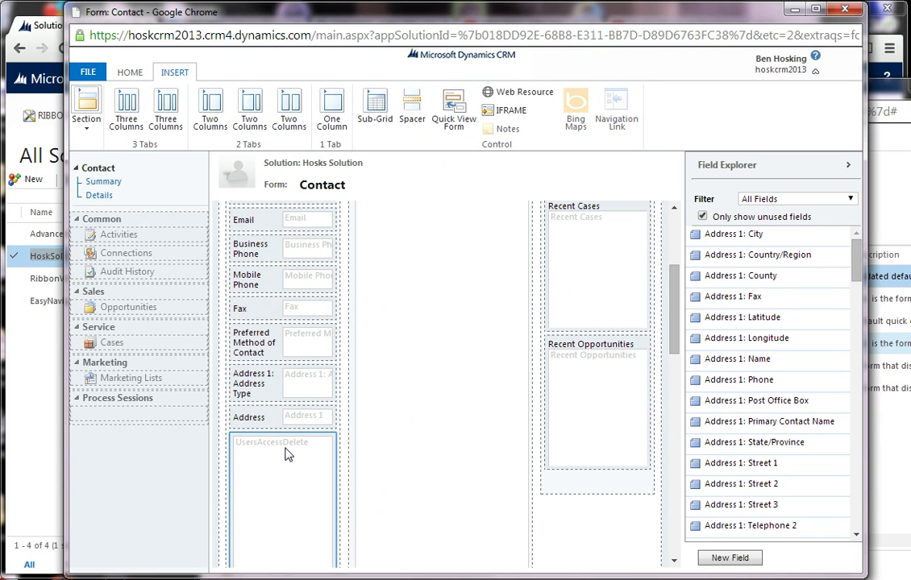
- Save and publish the Contact form, and close the form editor
click(121, 70)
click(91, 134)
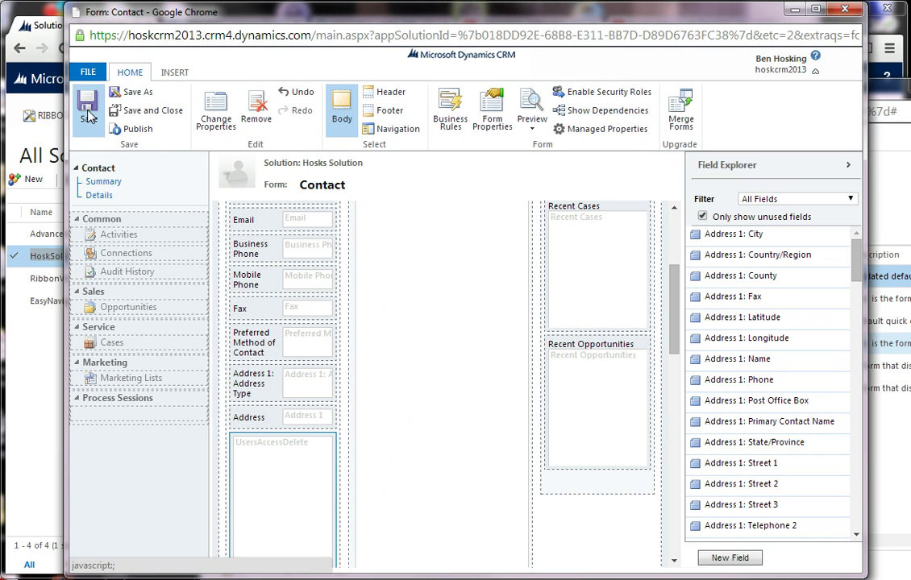
click(130, 131)
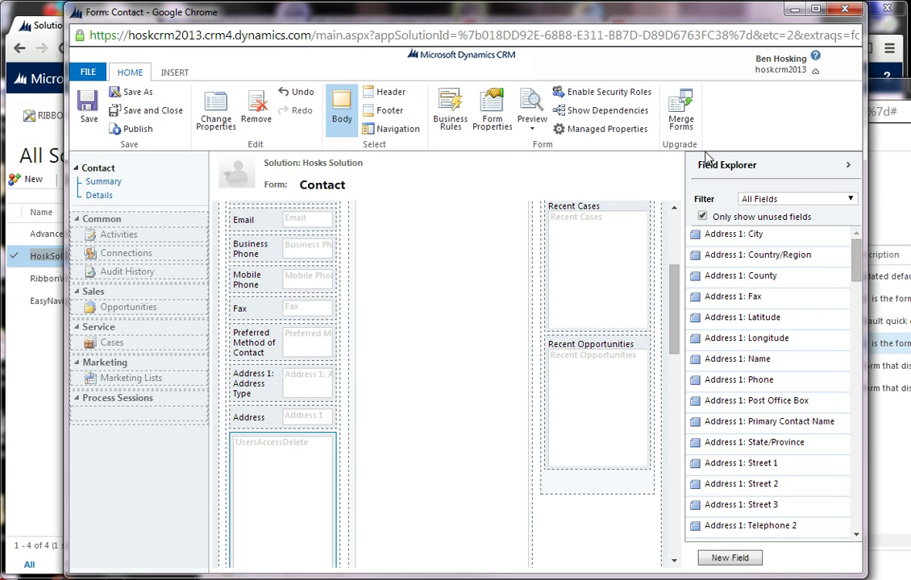
click(853, 10)
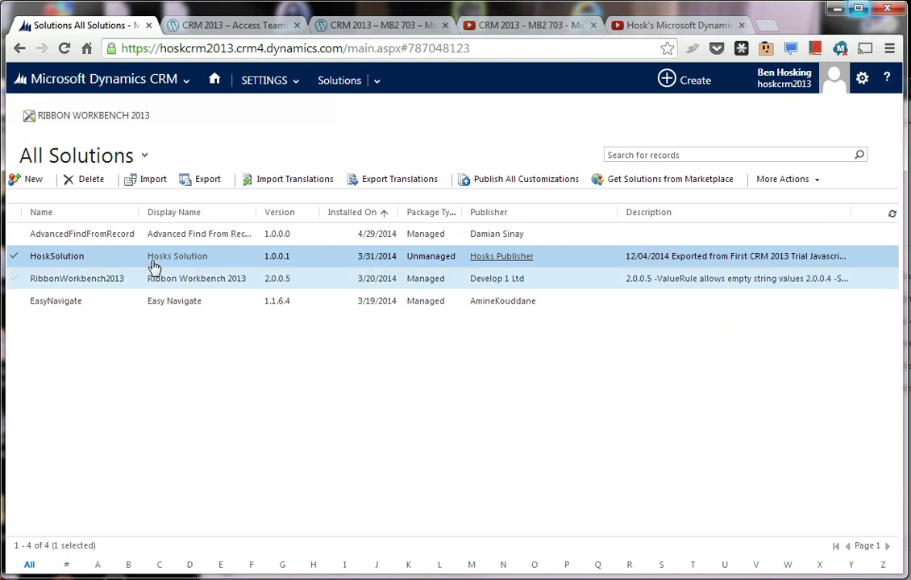
- Go from Solutions to the Sales area
click(138, 369)
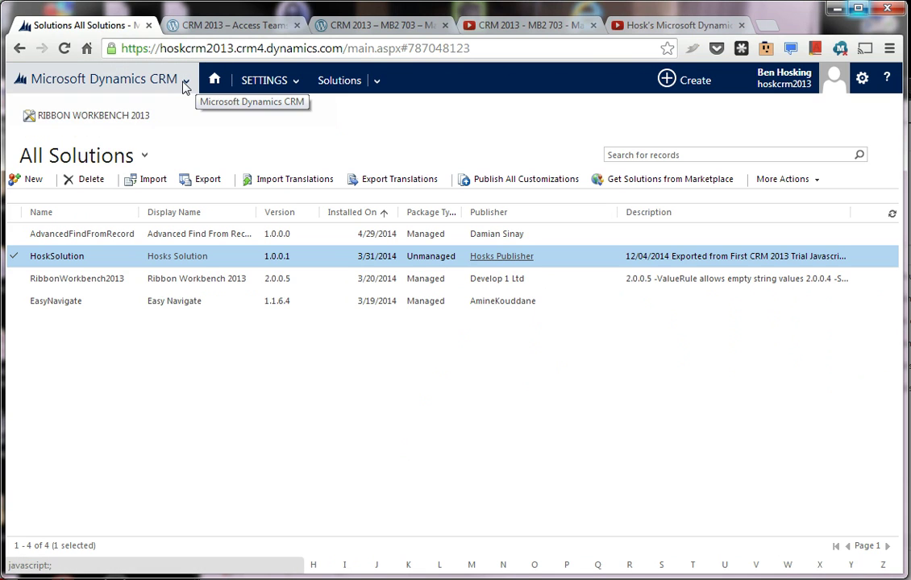
click(185, 84)
click(185, 84)
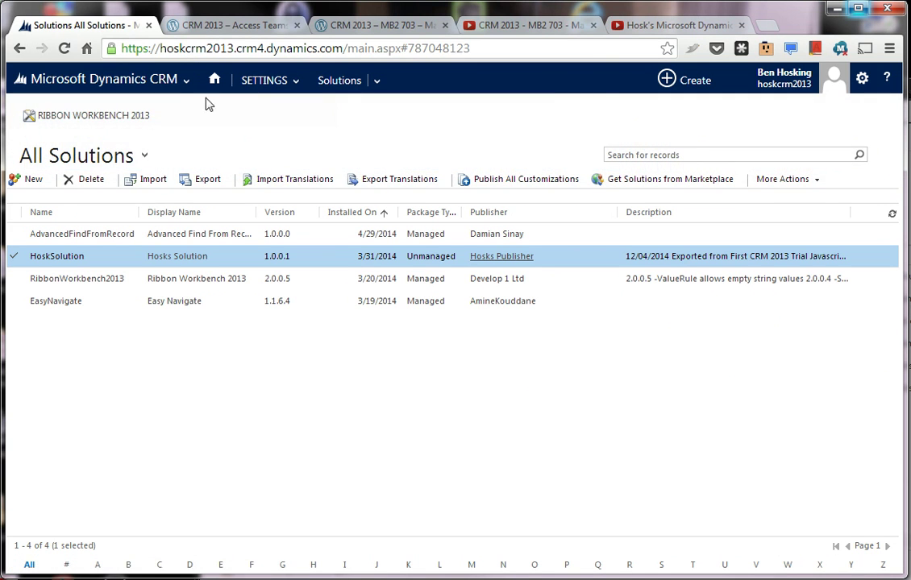
click(184, 82)
click(216, 158)
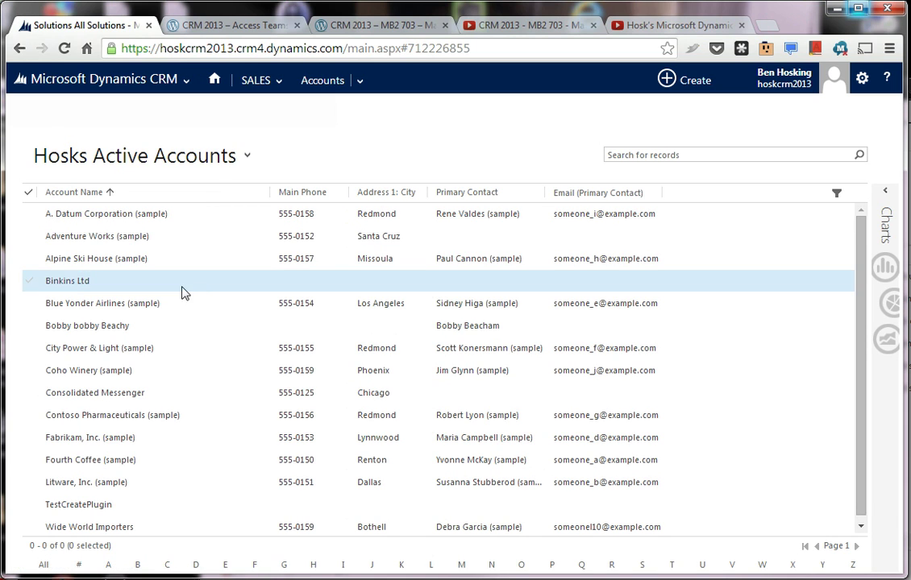
- Go to the Sales area's Contacts and open the first contact in the My Active Contacts list
click(260, 157)
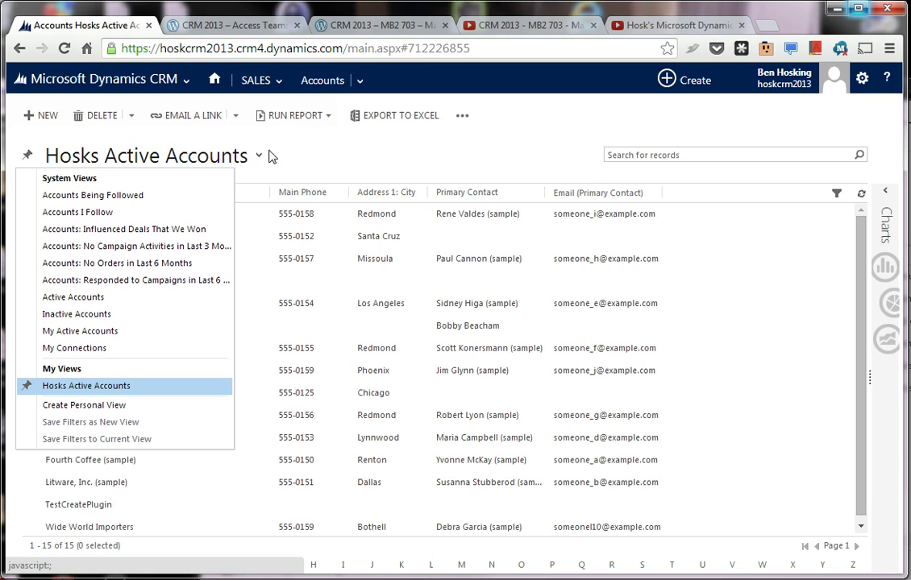
click(360, 83)
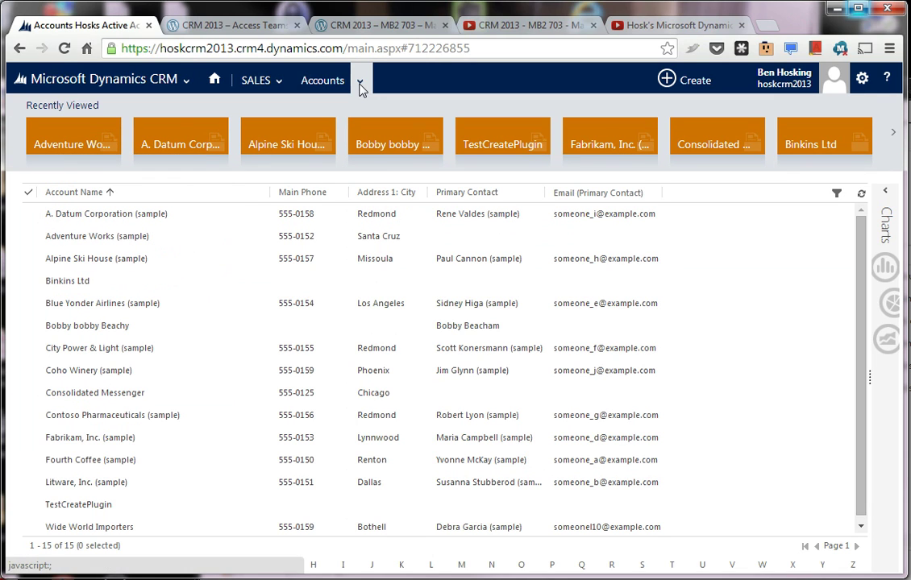
click(268, 84)
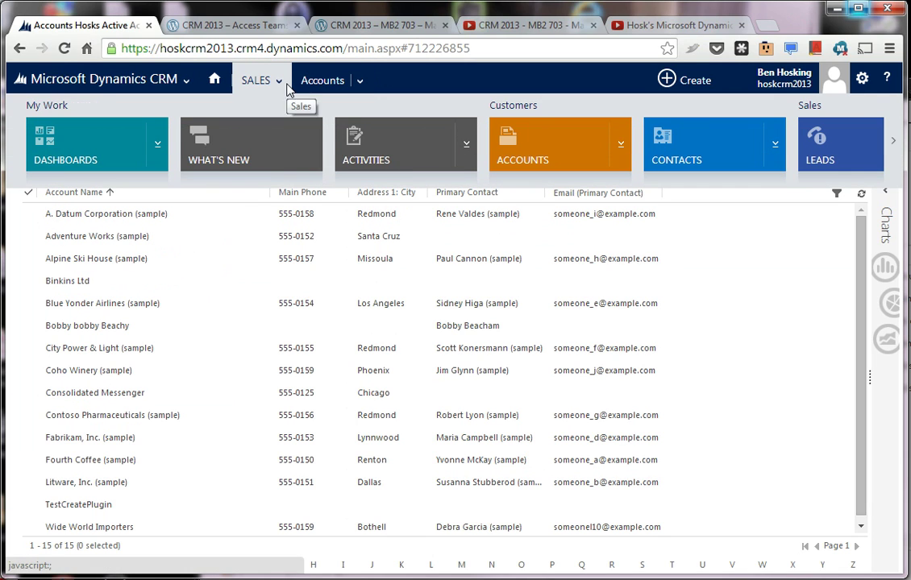
click(697, 134)
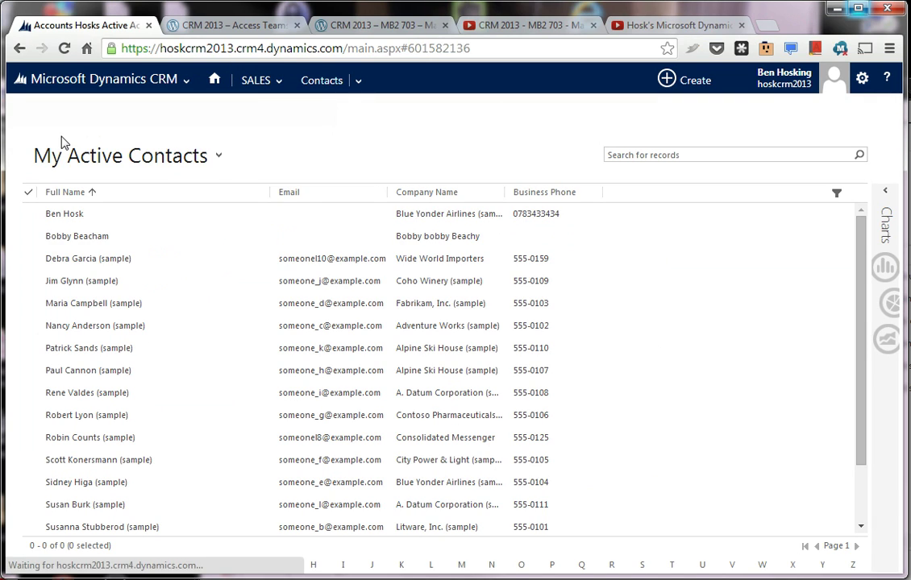
double_click(160, 214)
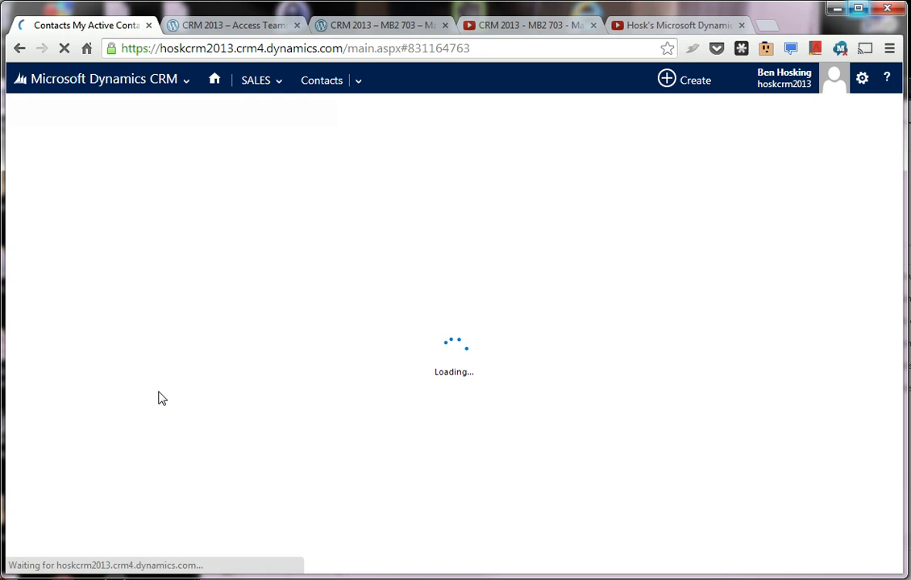
- Add a user, found by the start of their first name, to the access team sub-grid below the contact's address
scroll(159, 398, down, 3)
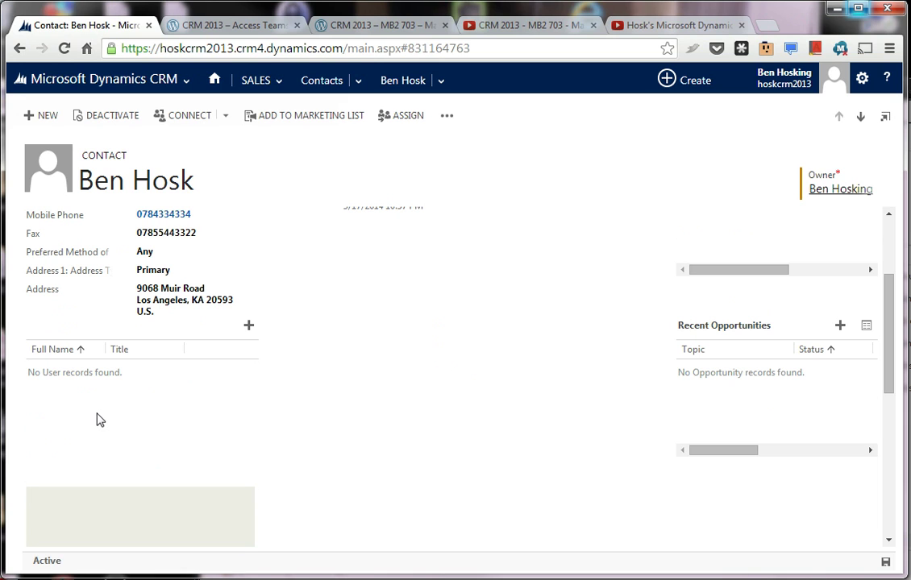
scroll(121, 373, down, 5)
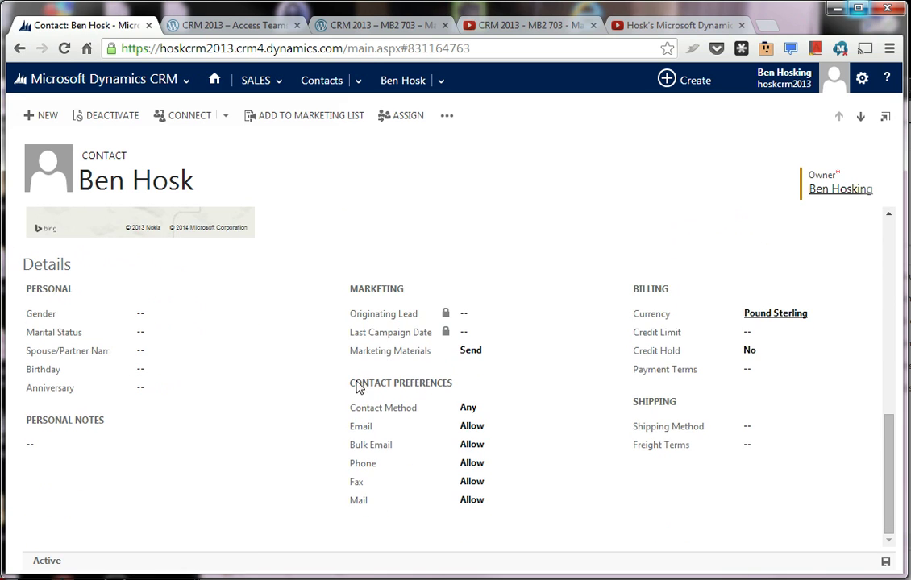
scroll(250, 401, up, 3)
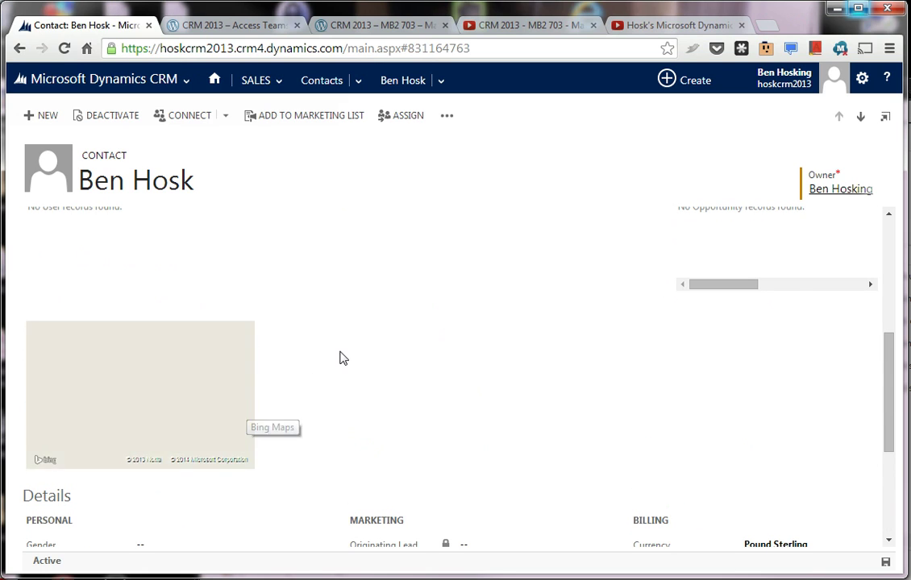
scroll(306, 367, up, 2)
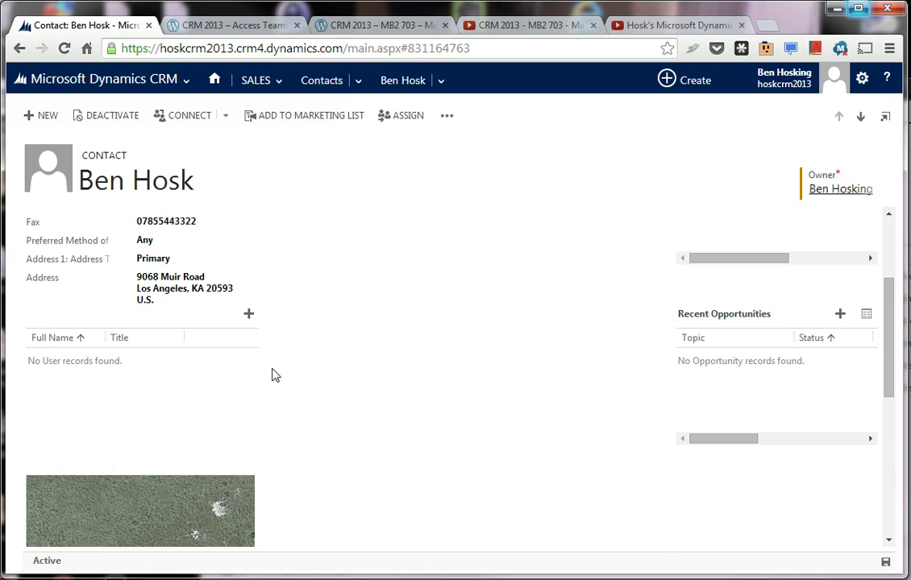
click(250, 314)
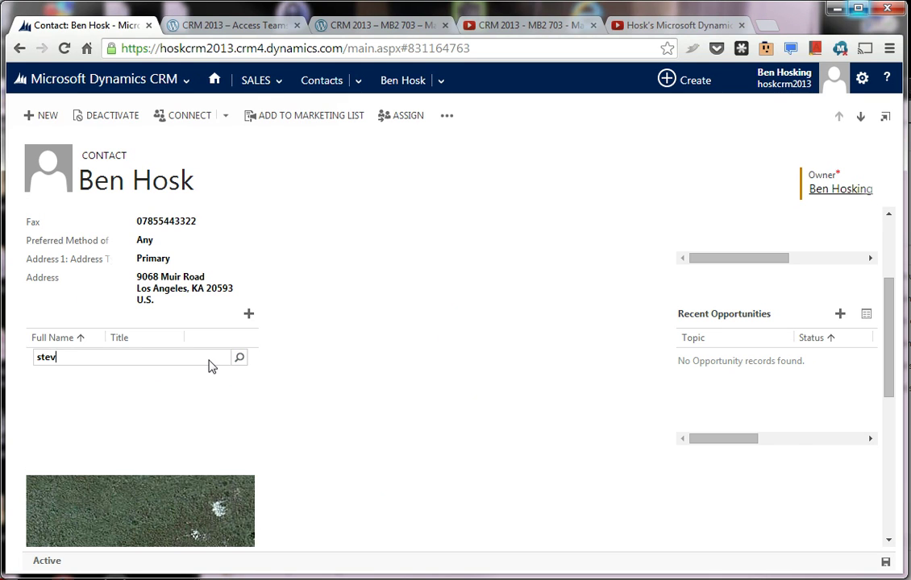
text(stev)
key(Return)
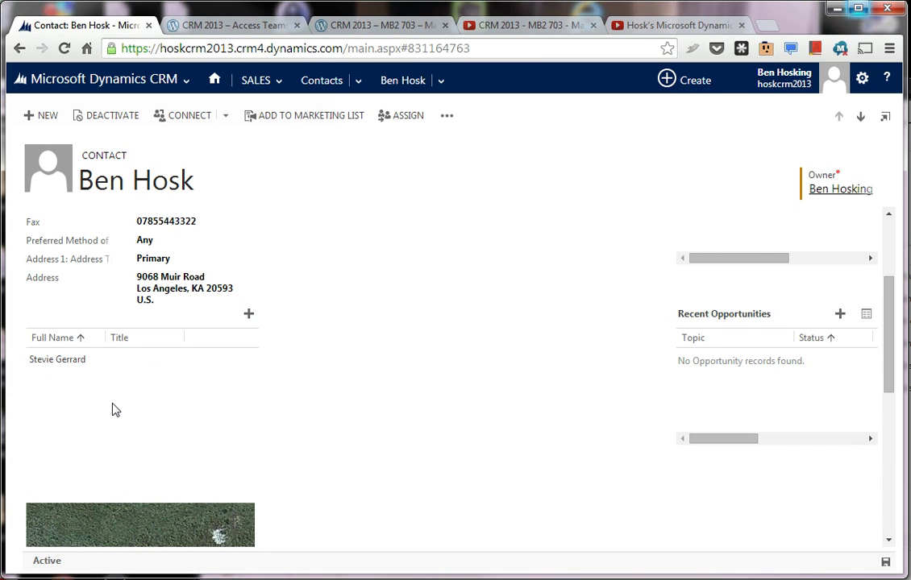
- Review the contact's details, the added team member and the available record commands, and save the contact
scroll(112, 411, up, 2)
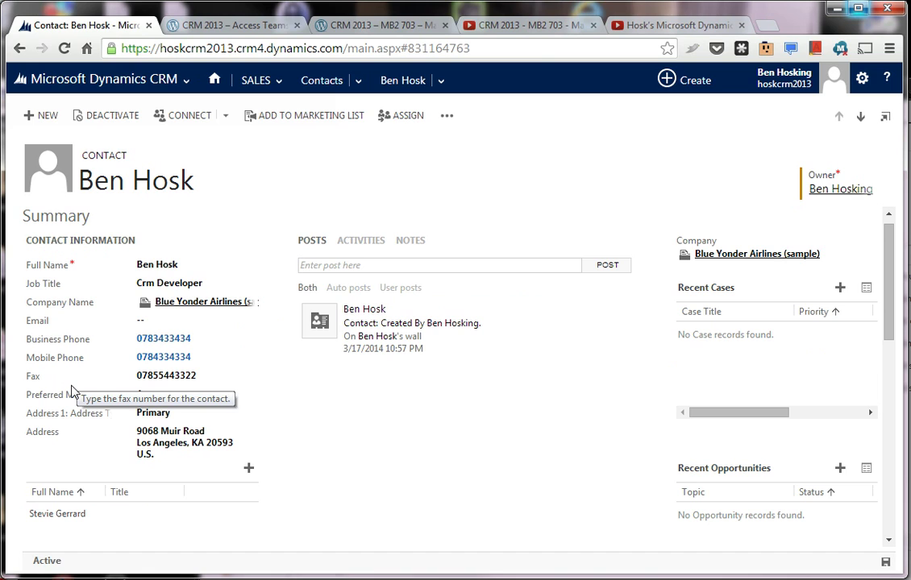
scroll(72, 391, down, 2)
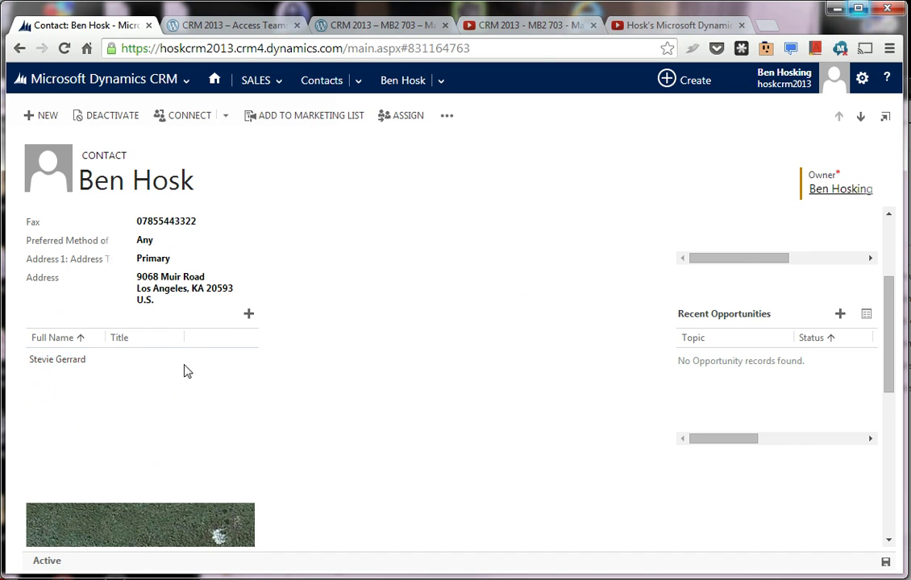
scroll(184, 328, up, 2)
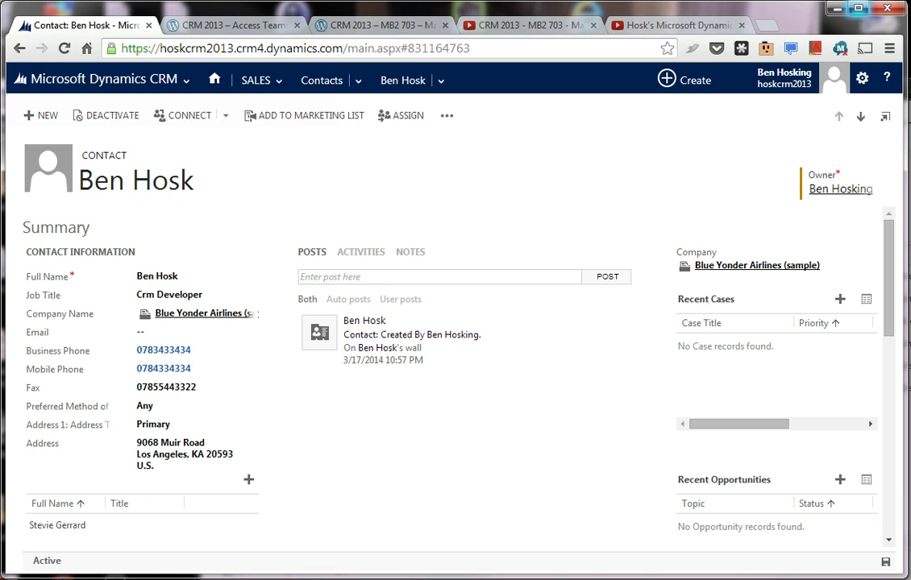
scroll(102, 471, down, 1)
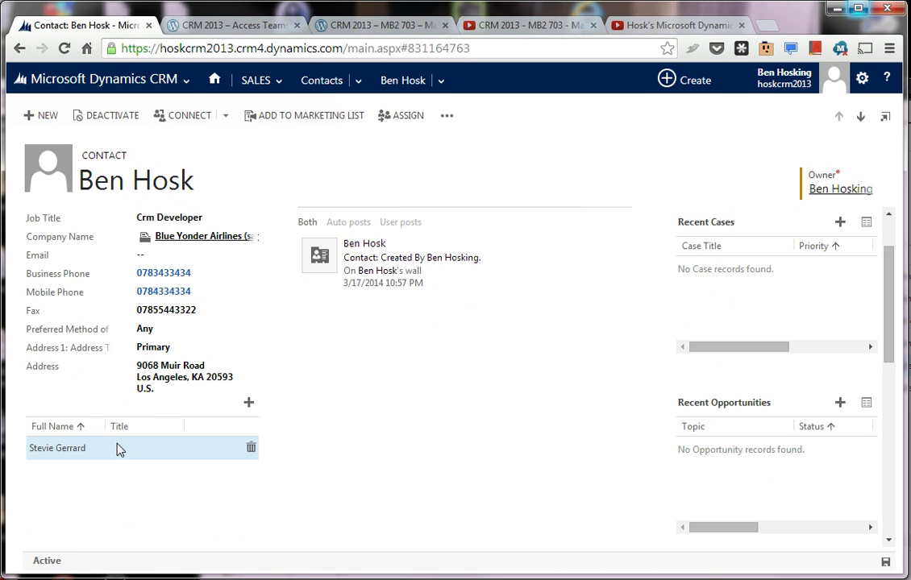
click(159, 81)
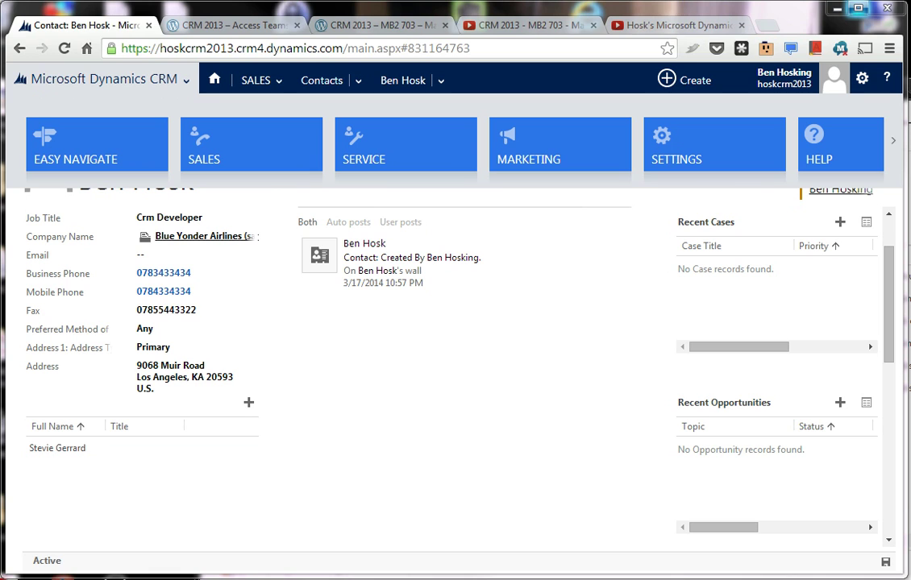
click(450, 83)
click(444, 119)
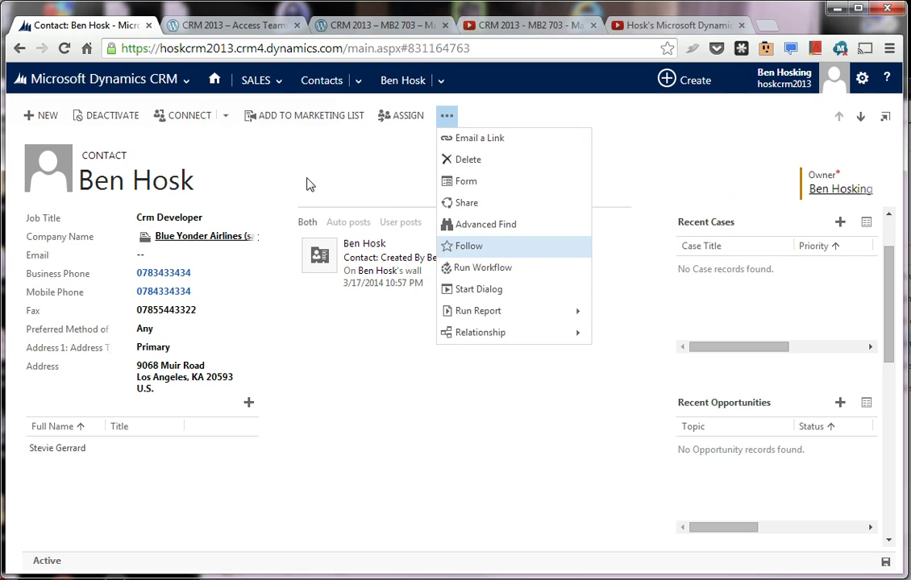
click(889, 570)
- Open Advanced Find from the contact record, move its window aside and set it to look for Teams
click(447, 116)
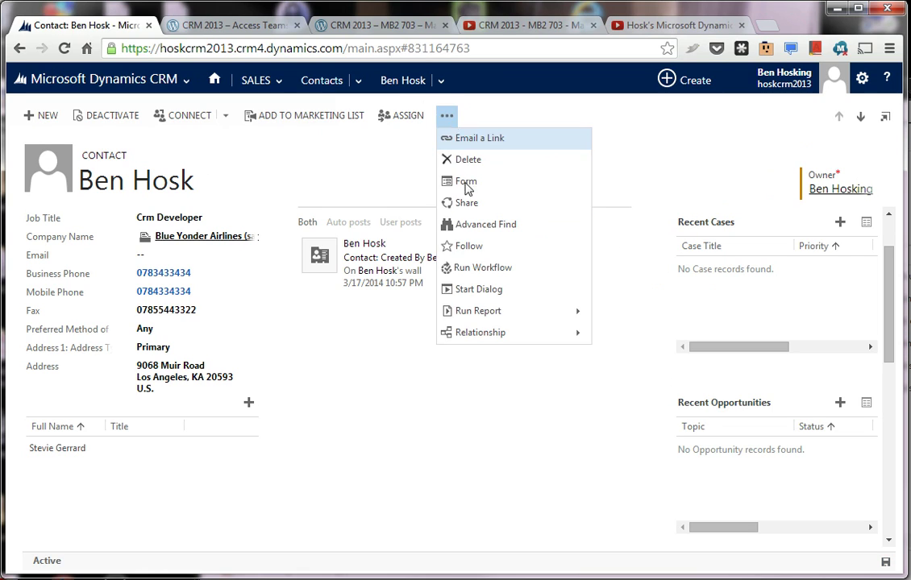
click(490, 226)
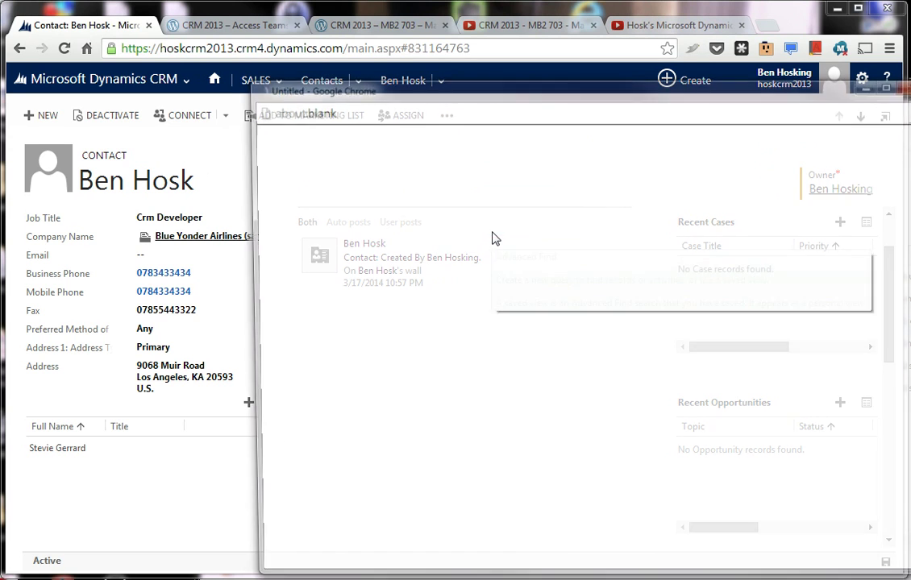
drag(462, 95, 274, 47)
click(233, 194)
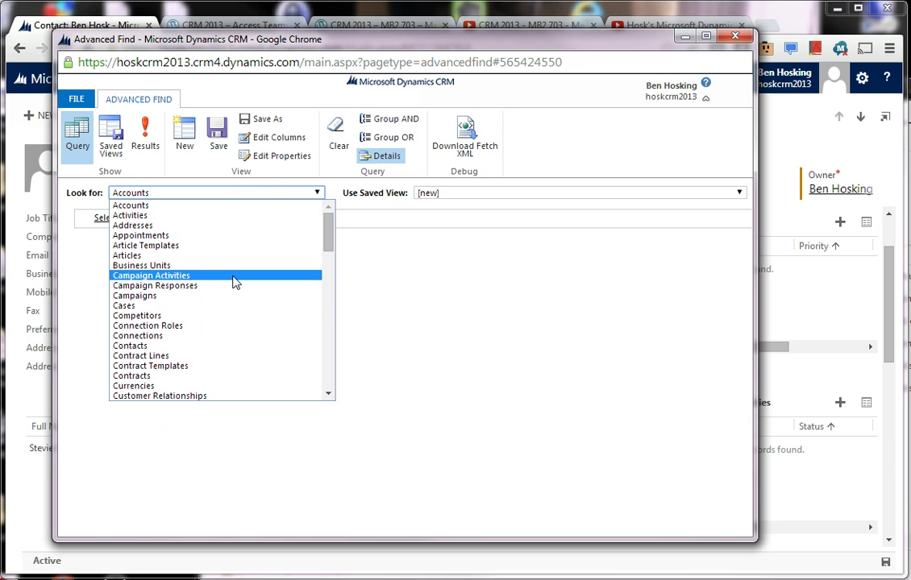
scroll(236, 322, down, 20)
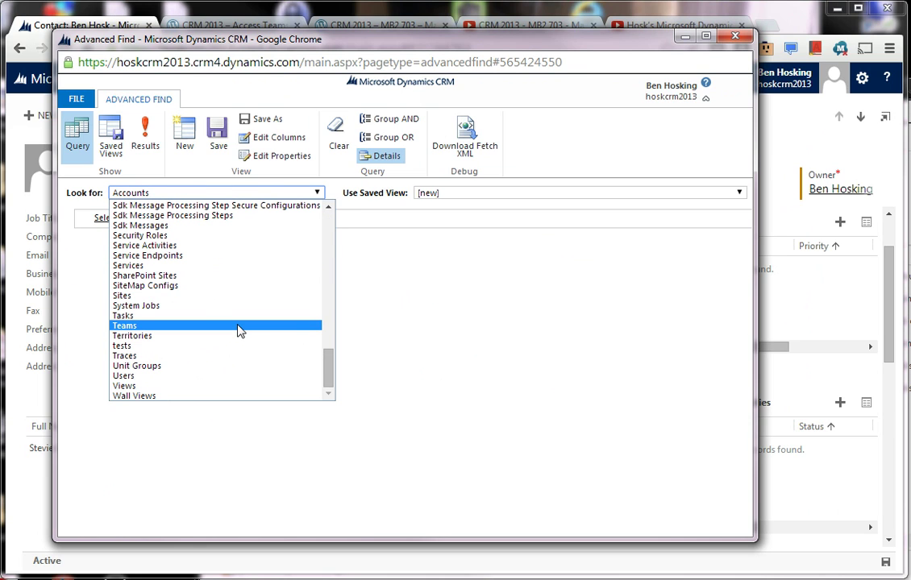
click(239, 325)
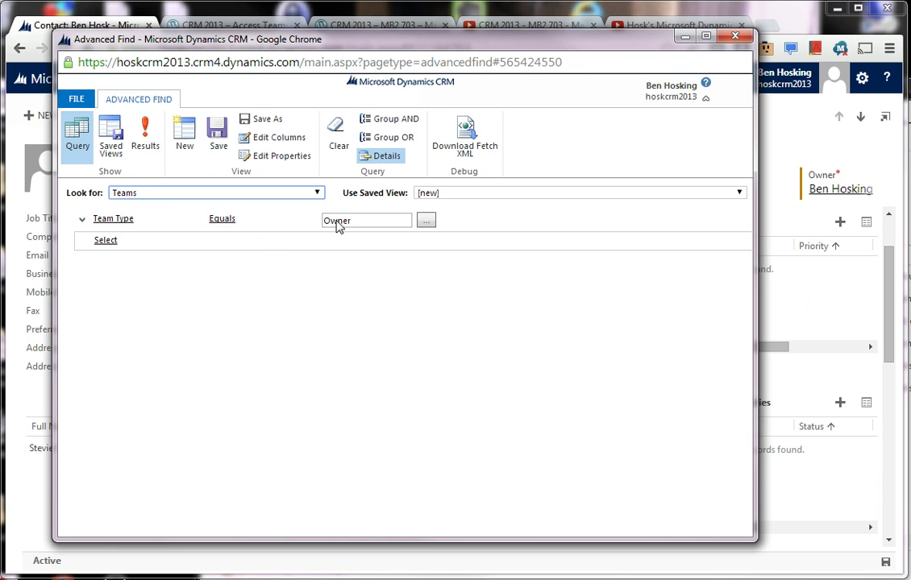
- Set the Team Type condition to Access only, removing Owner, and run the query
click(335, 222)
click(427, 221)
click(328, 285)
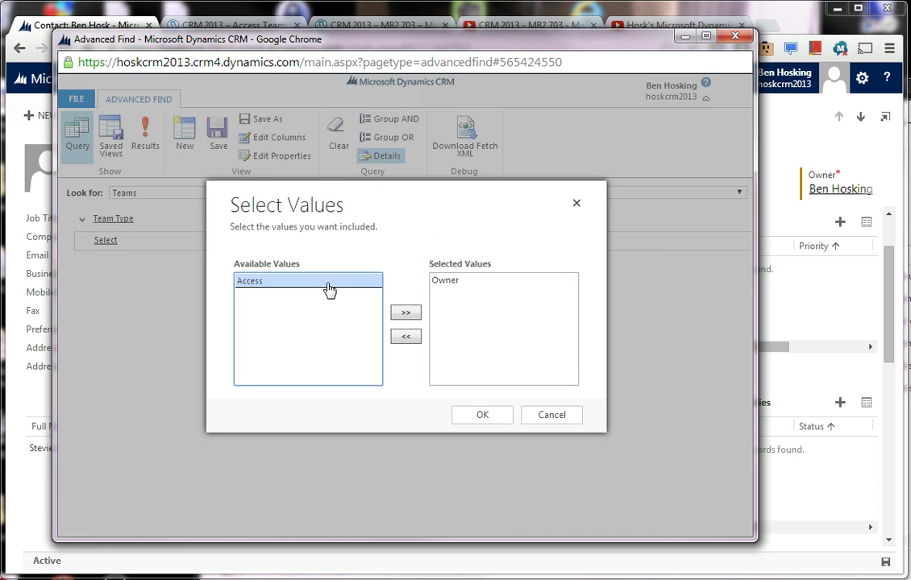
click(406, 312)
click(446, 282)
click(406, 336)
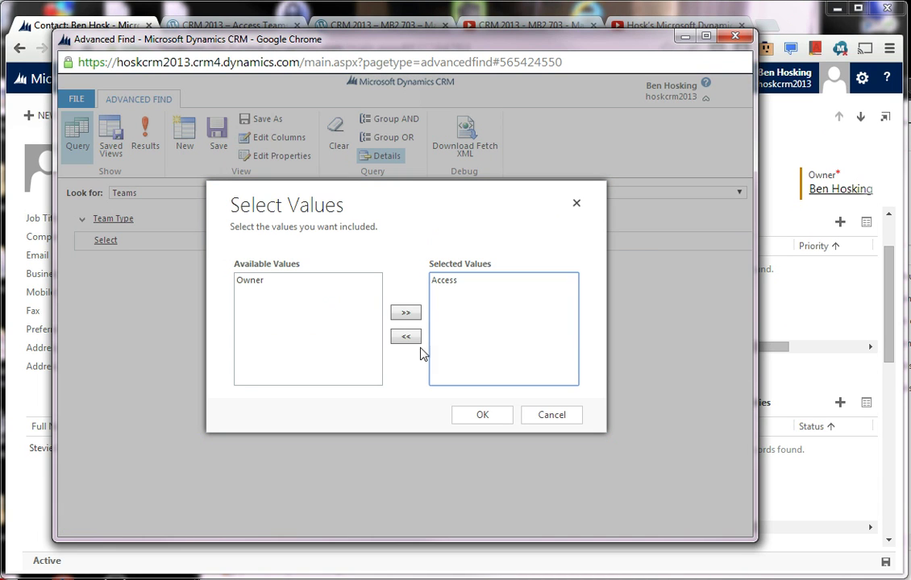
click(487, 414)
click(146, 133)
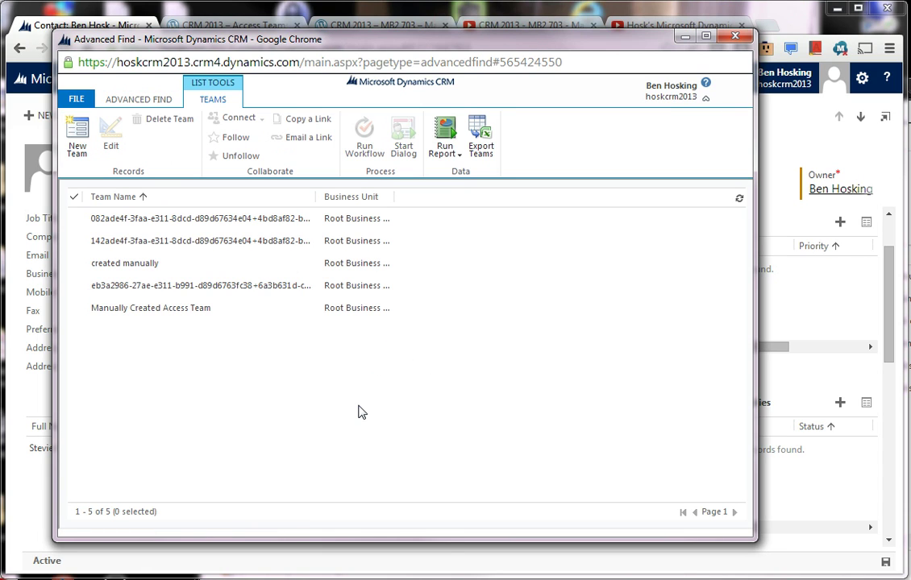
- Open the first team in the results to check its team members, and close its window
click(186, 225)
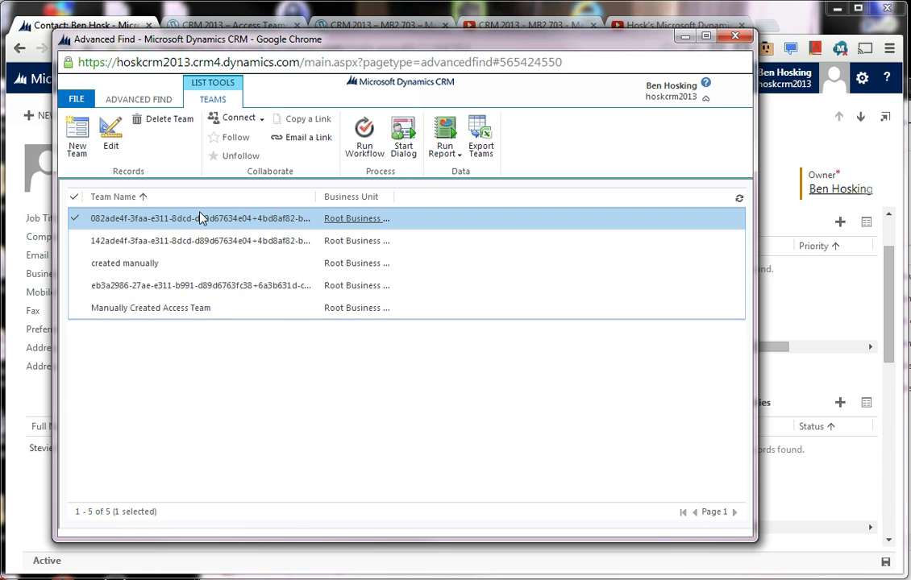
click(215, 227)
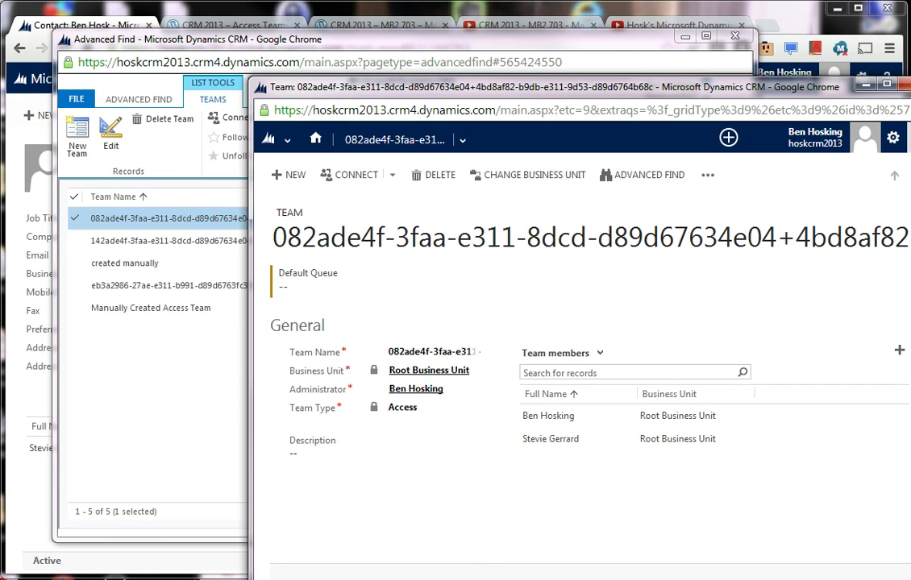
click(906, 84)
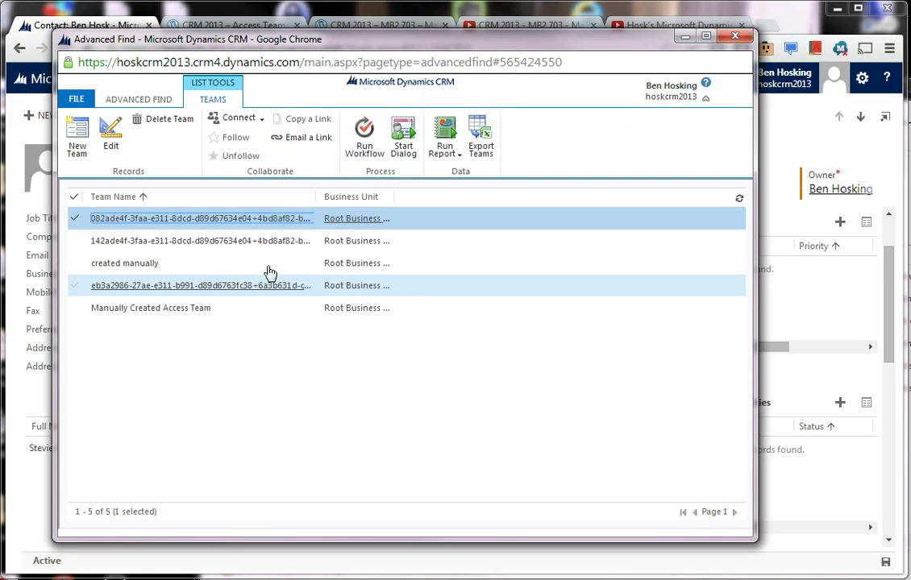
- Open the access team whose name starts with eb3a2986 and move its window clear of the results list
click(346, 285)
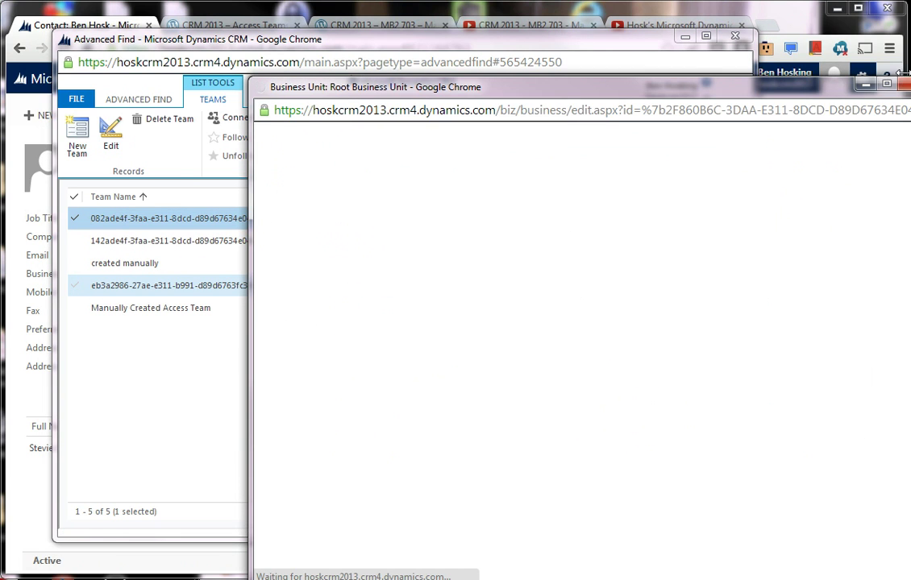
click(313, 288)
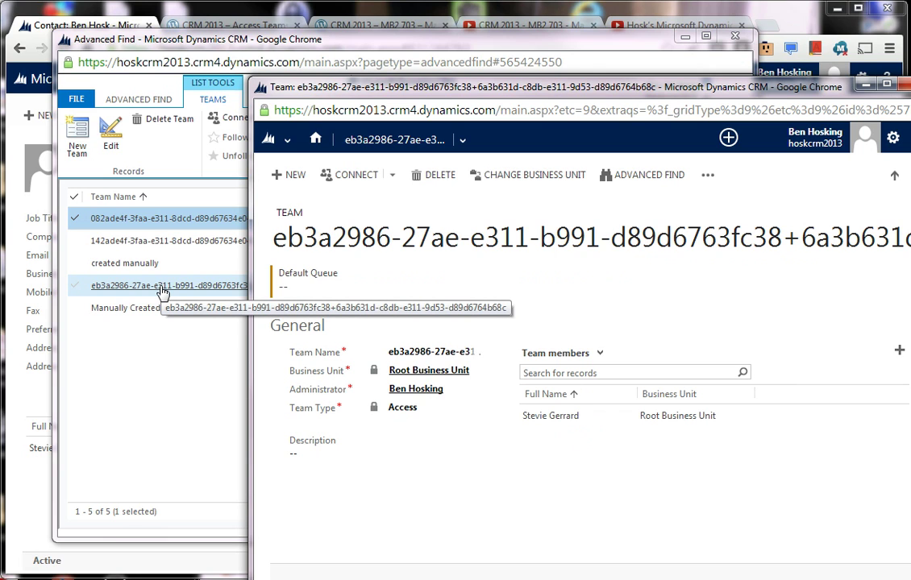
drag(397, 94, 460, 90)
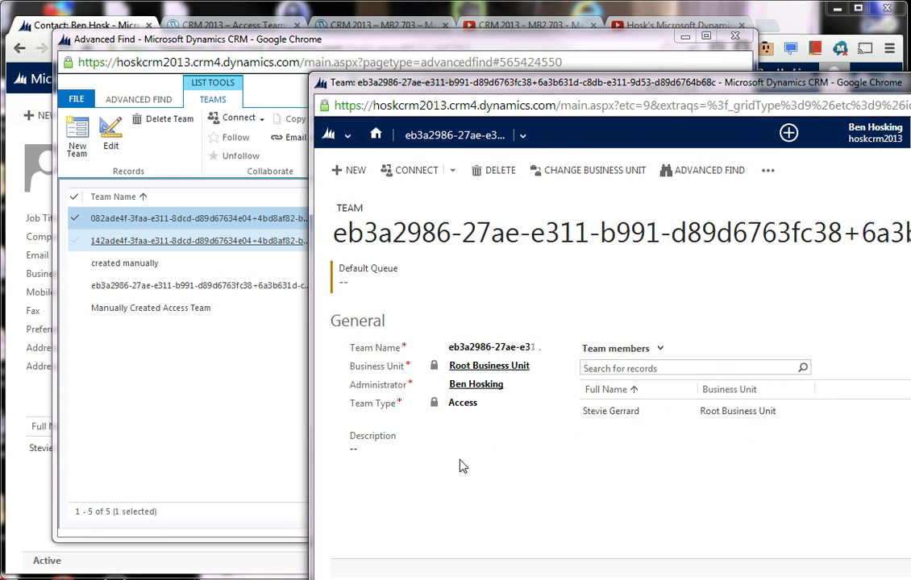
- Copy the contact's name from the contact form and enter it as the access team's description
click(386, 454)
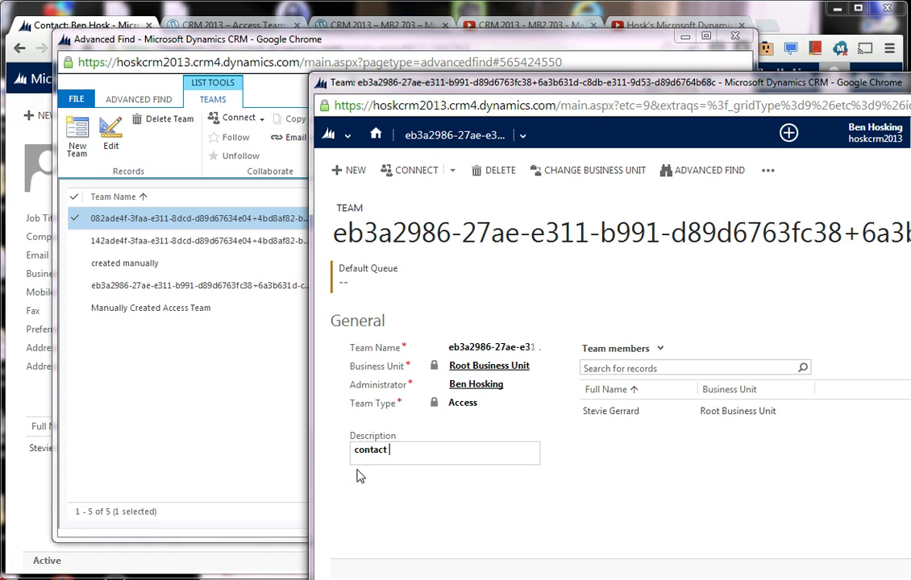
click(34, 487)
drag(210, 179, 77, 178)
key(ctrl+c)
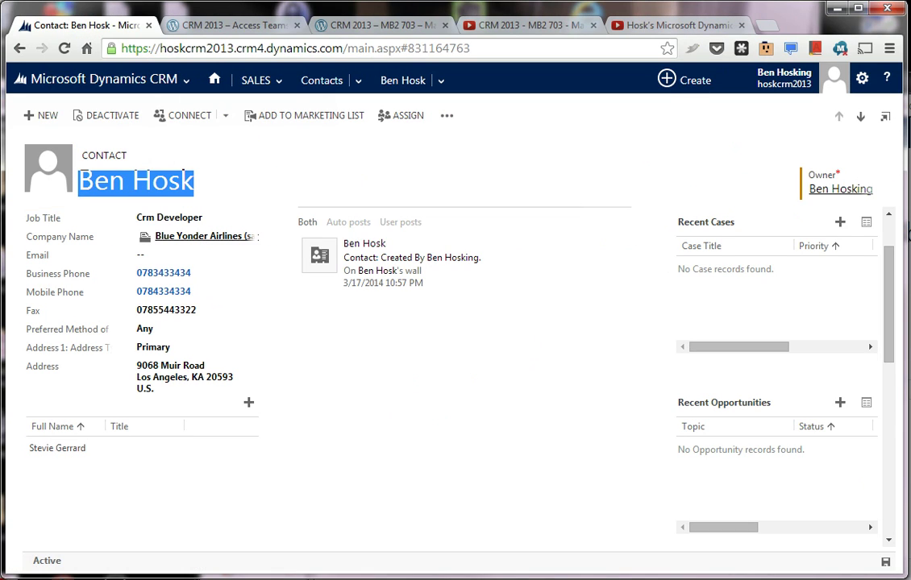
key(alt+Tab)
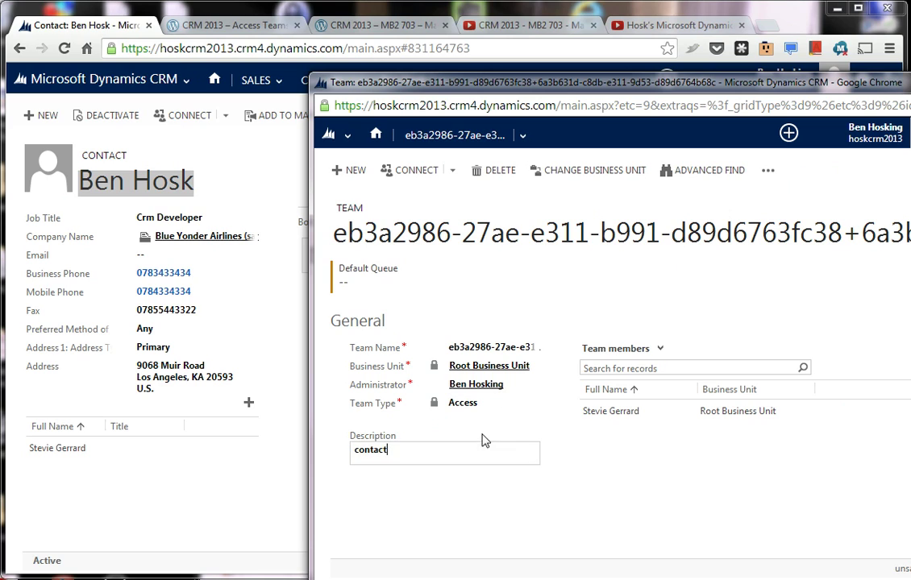
drag(398, 451, 351, 456)
key(ctrl+v)
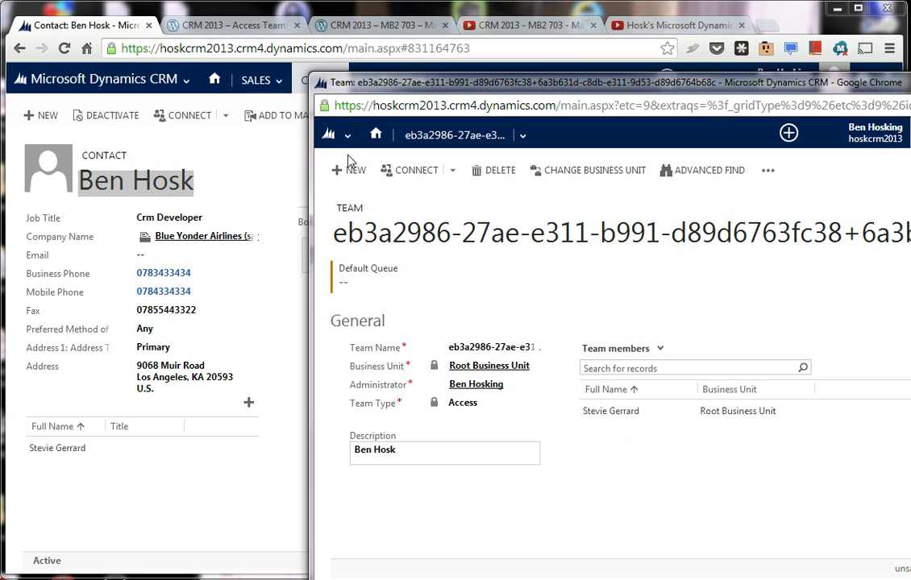
- Commit the access team's description and return to the contact form in the main browser window
click(741, 187)
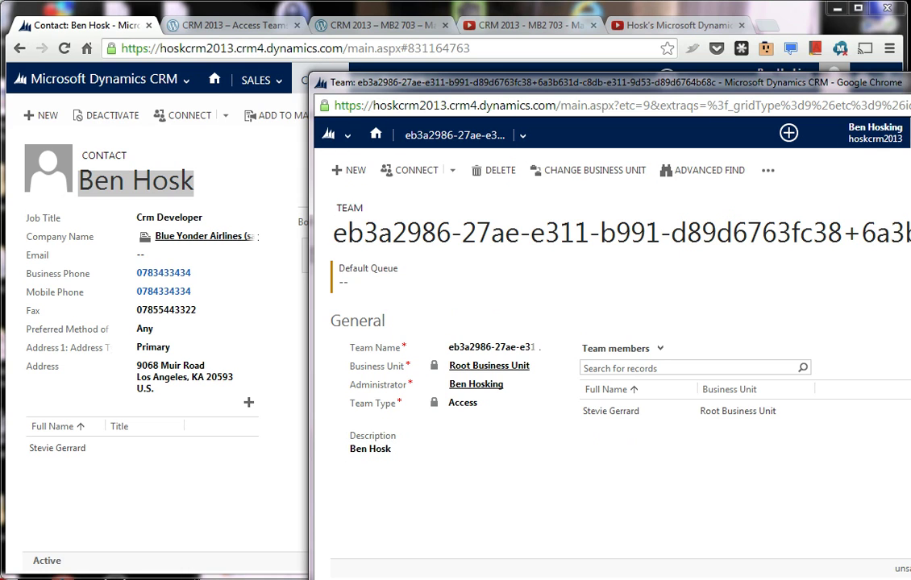
click(909, 79)
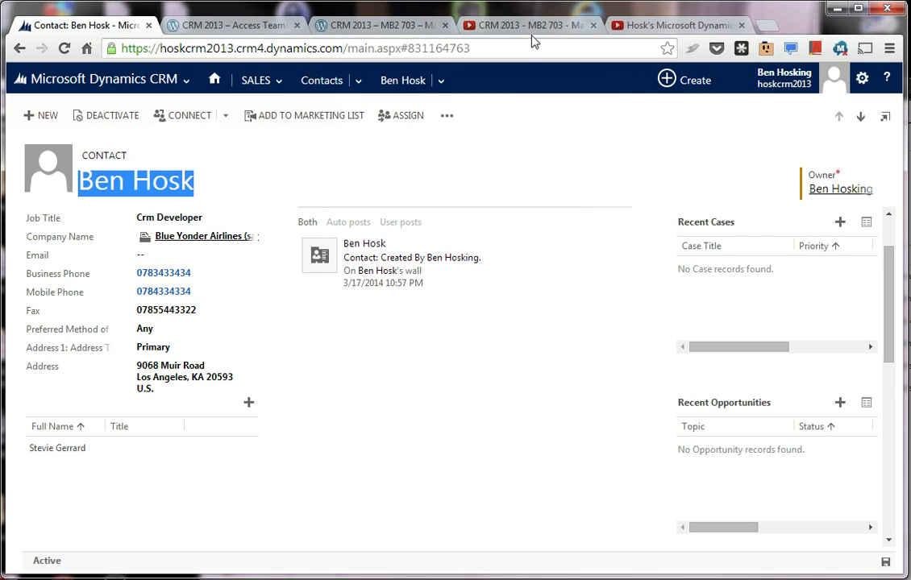
click(205, 25)
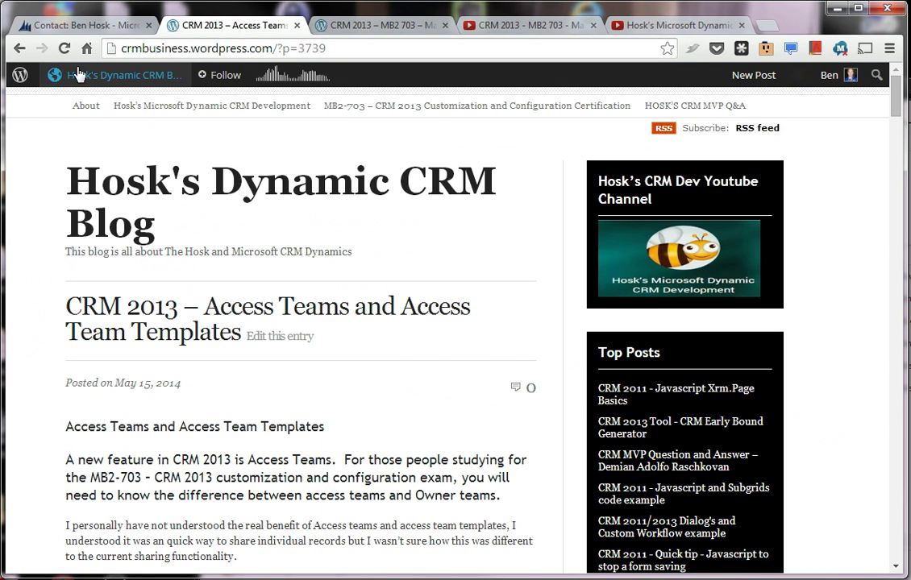
click(91, 25)
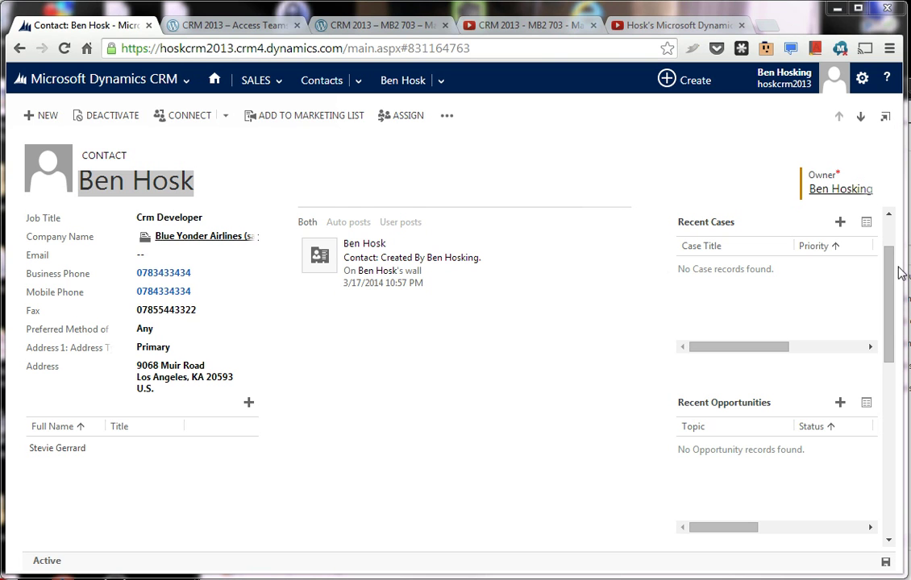
- Switch to the CRM 2013 Access Teams and Access Team Templates blog post and find its MB2-703 facts about access teams
click(211, 27)
scroll(326, 242, down, 15)
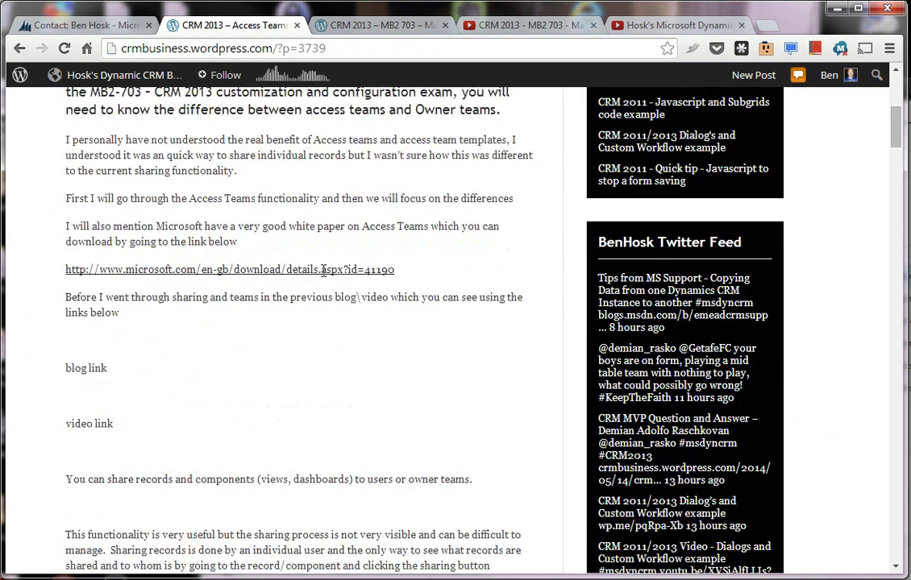
scroll(330, 278, down, 8)
scroll(329, 282, down, 20)
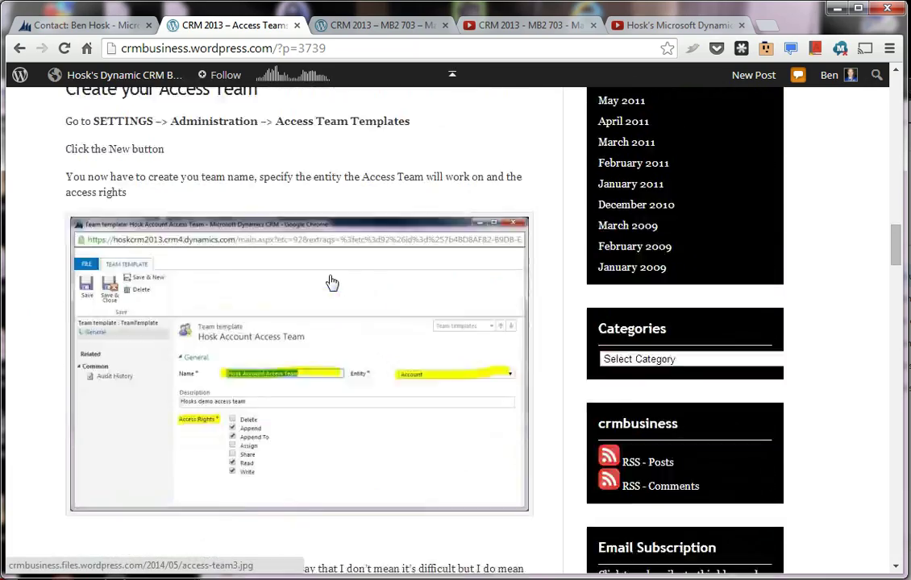
scroll(330, 276, down, 20)
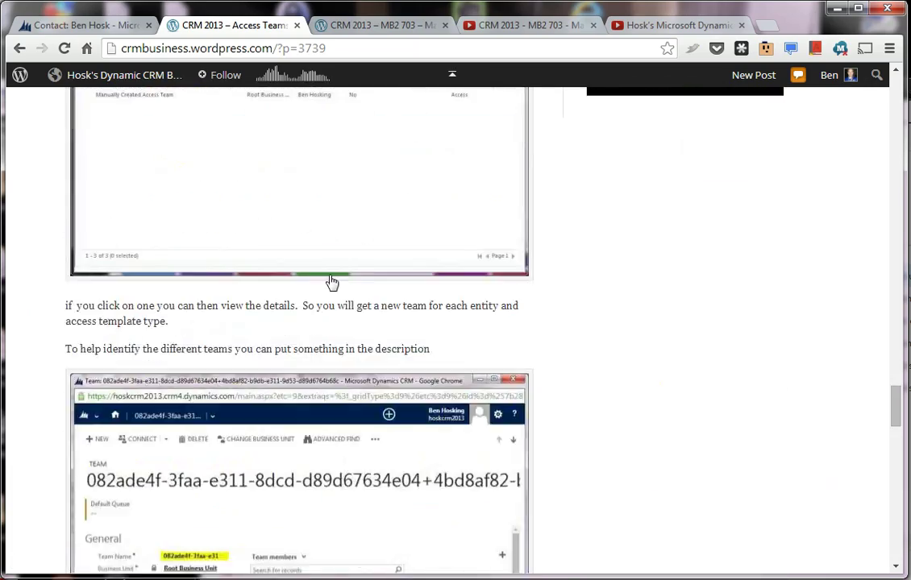
scroll(329, 278, up, 2)
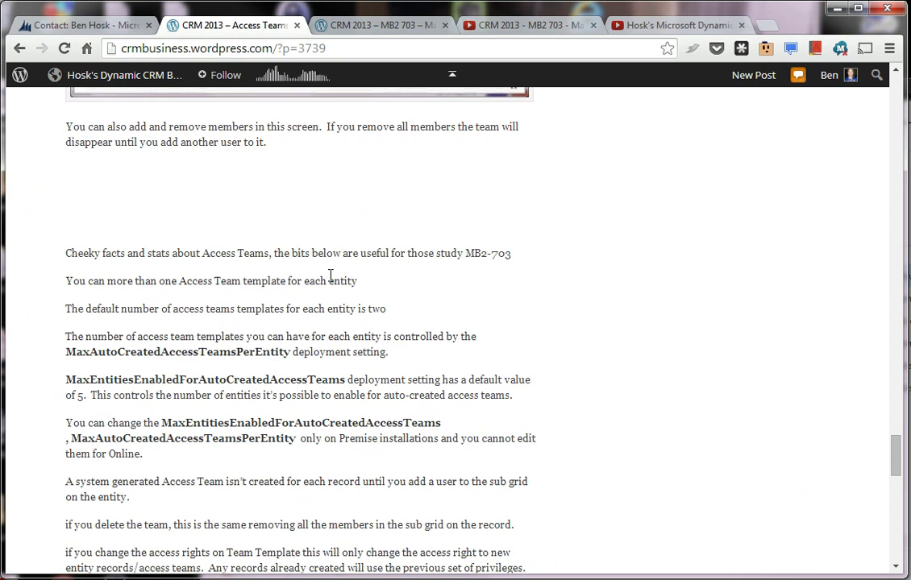
- Read the blog's access team facts, covering deployment settings, sub-grid behaviour, access rights, template deletion and the Principal Object Access table
scroll(330, 276, down, 1)
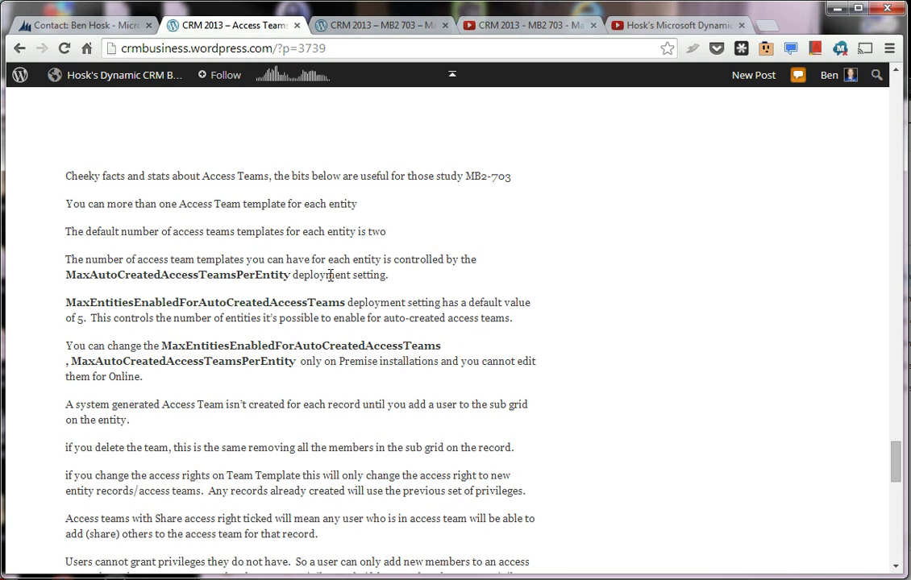
scroll(329, 275, down, 2)
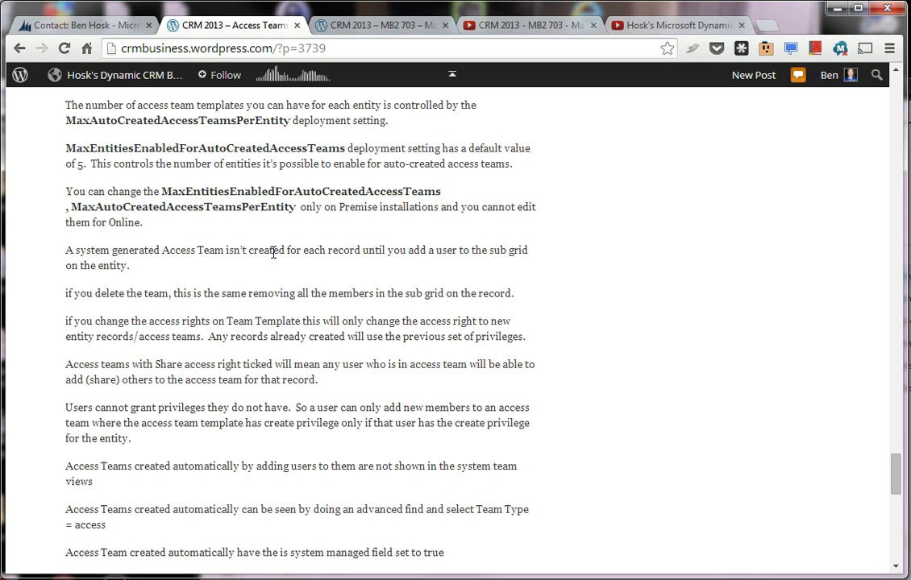
scroll(273, 252, down, 2)
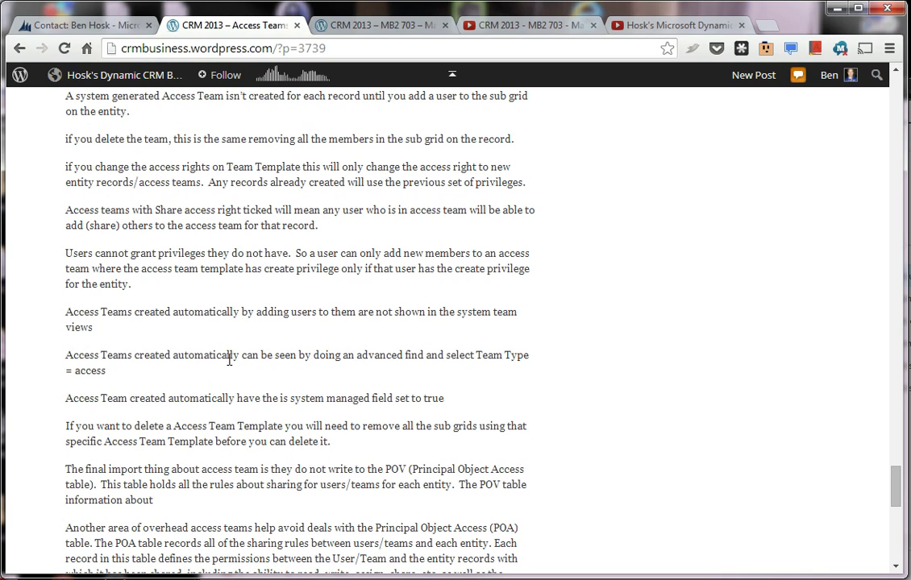
scroll(230, 360, down, 1)
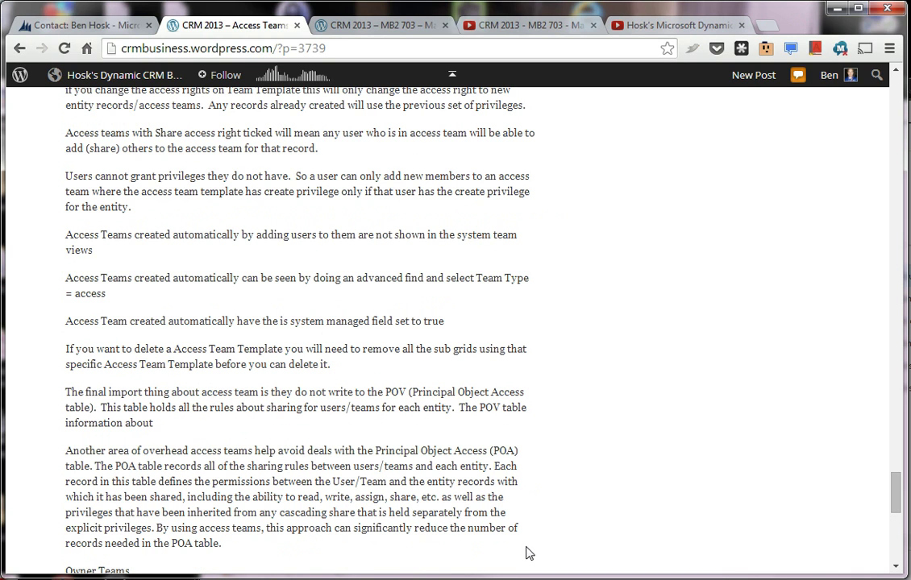
scroll(527, 544, down, 1)
scroll(532, 529, up, 1)
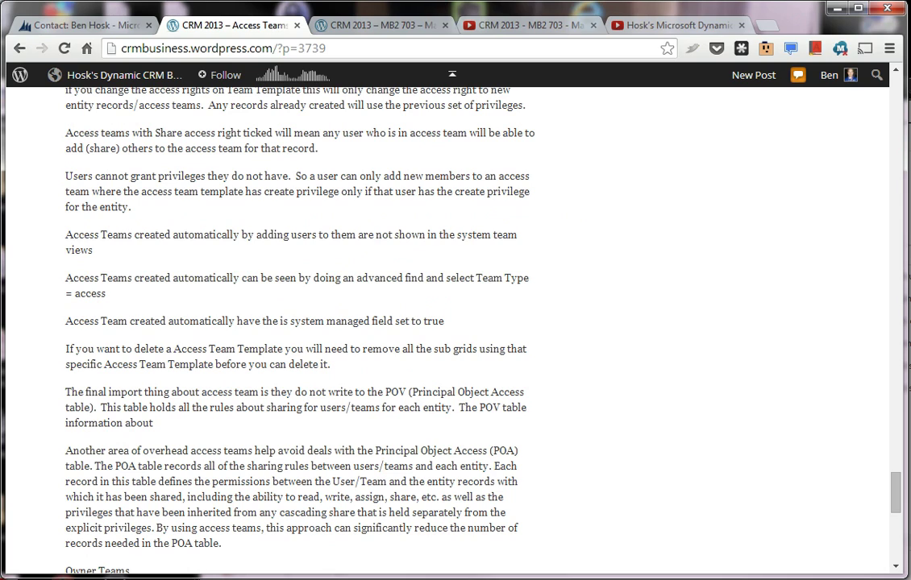